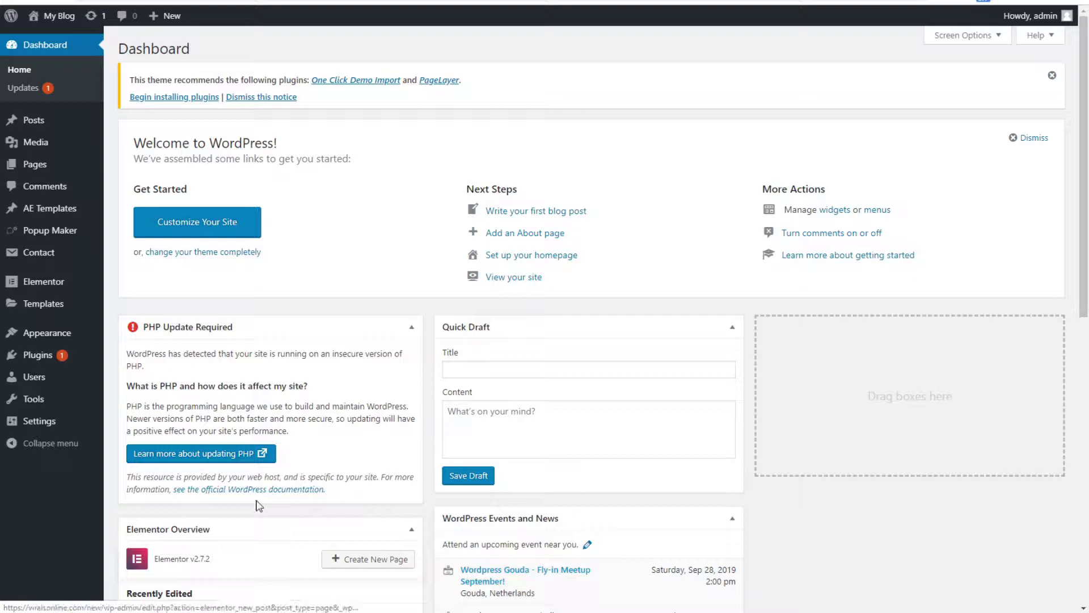
click(26, 356)
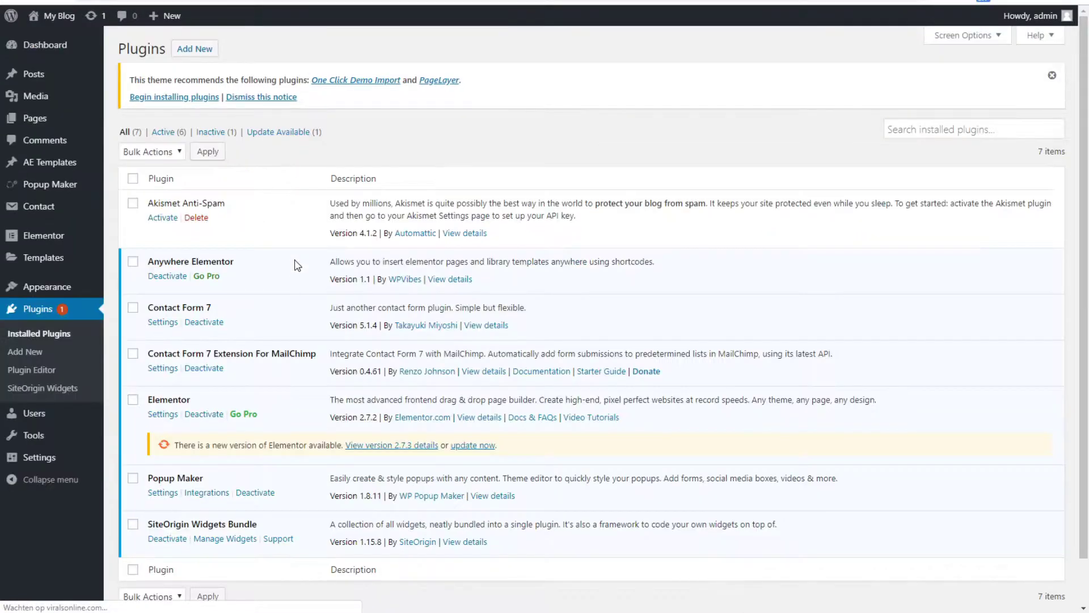
mouse_move(230, 313)
mouse_down()
mouse_move(142, 309)
mouse_move(216, 315)
mouse_up()
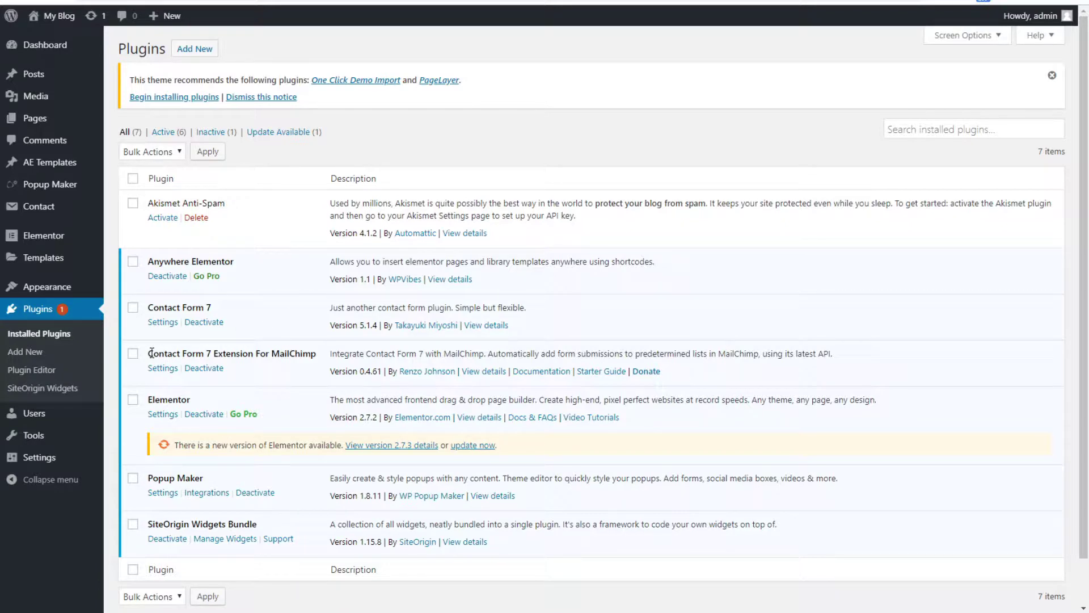
drag(152, 353, 308, 353)
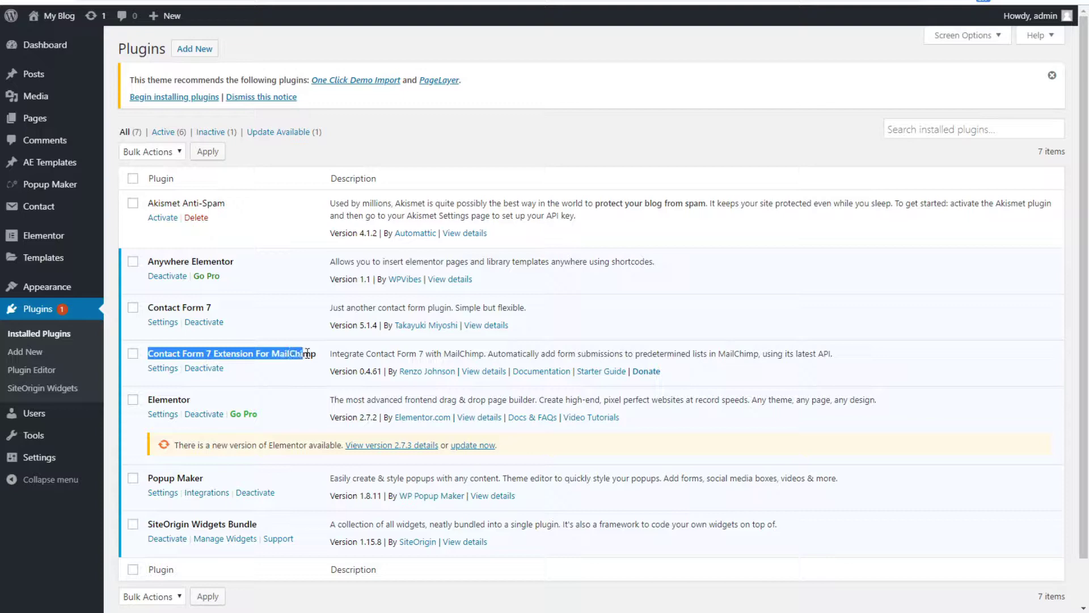
Step: Search Add Plugins for 'cf7 mailchimp' and find the active Contact Form 7 Extension For MailChimp
click(199, 50)
click(939, 148)
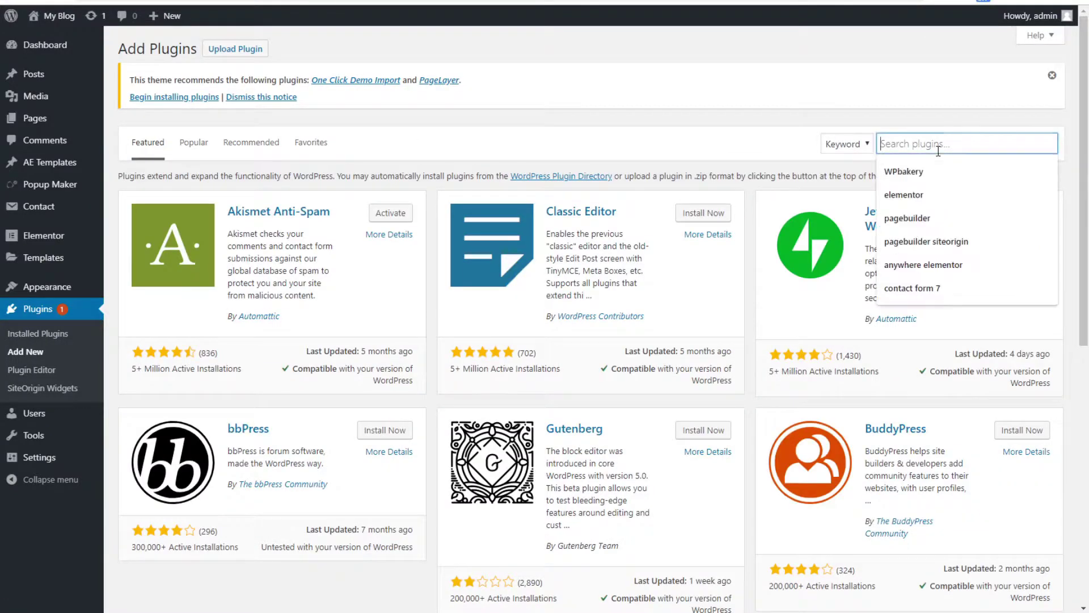
text(cf7 )
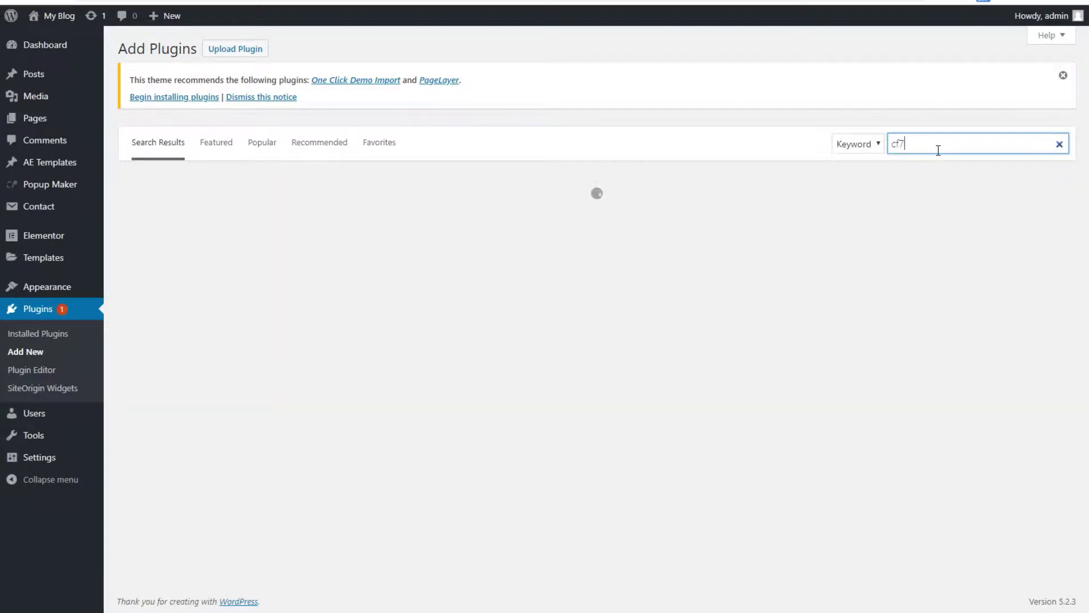
text(mailchimp)
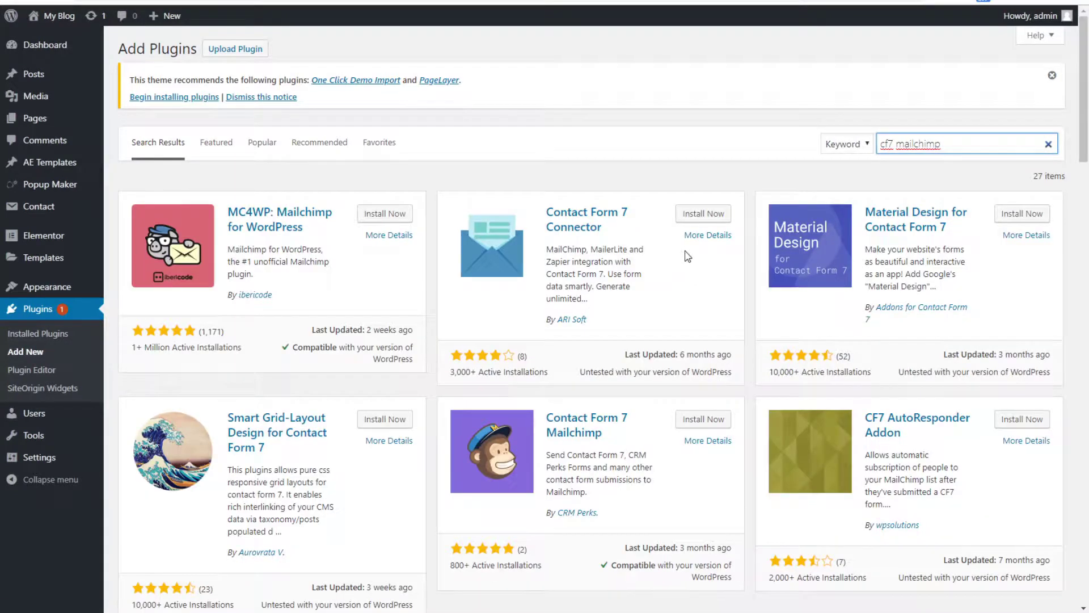
scroll(688, 258, down, 6)
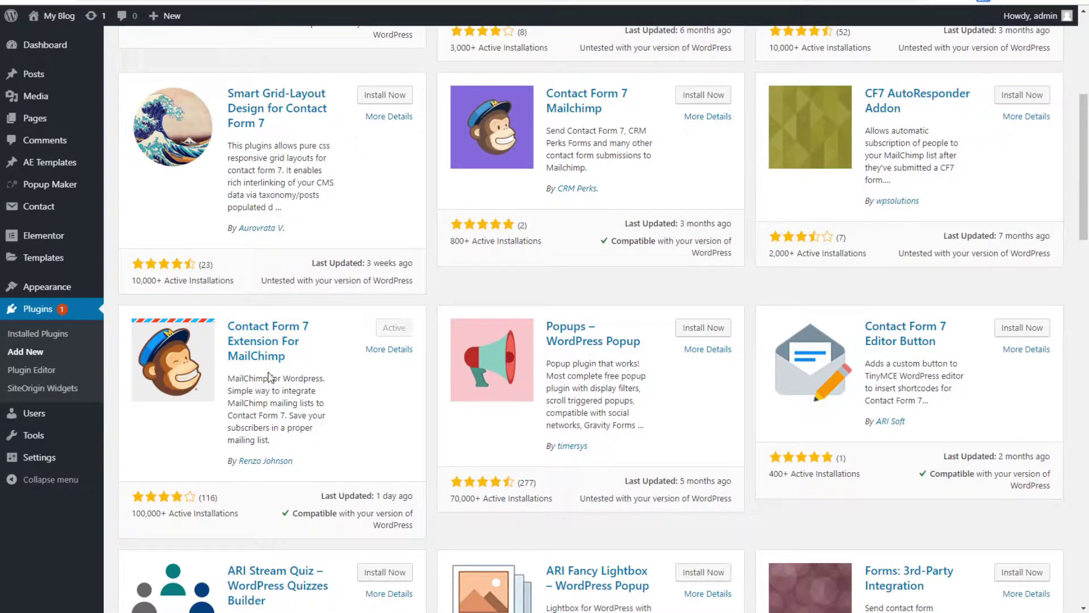
Step: Open the Contact Forms list with Contact form 1, Contact form 2 and Pupup form
click(37, 208)
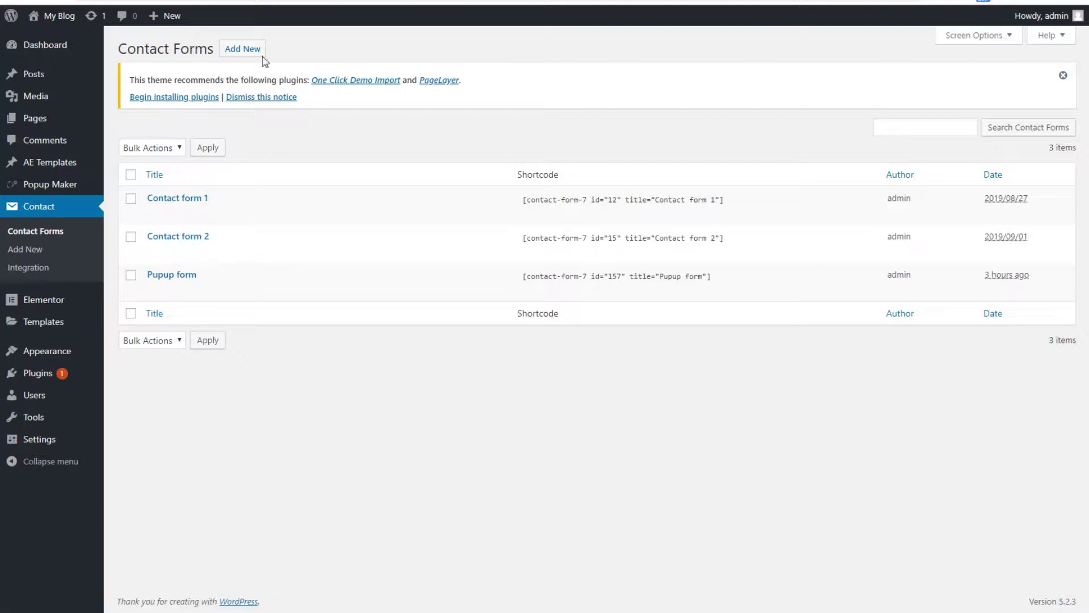
Step: Start a new contact form and look over its default name, email, subject and message template
click(234, 52)
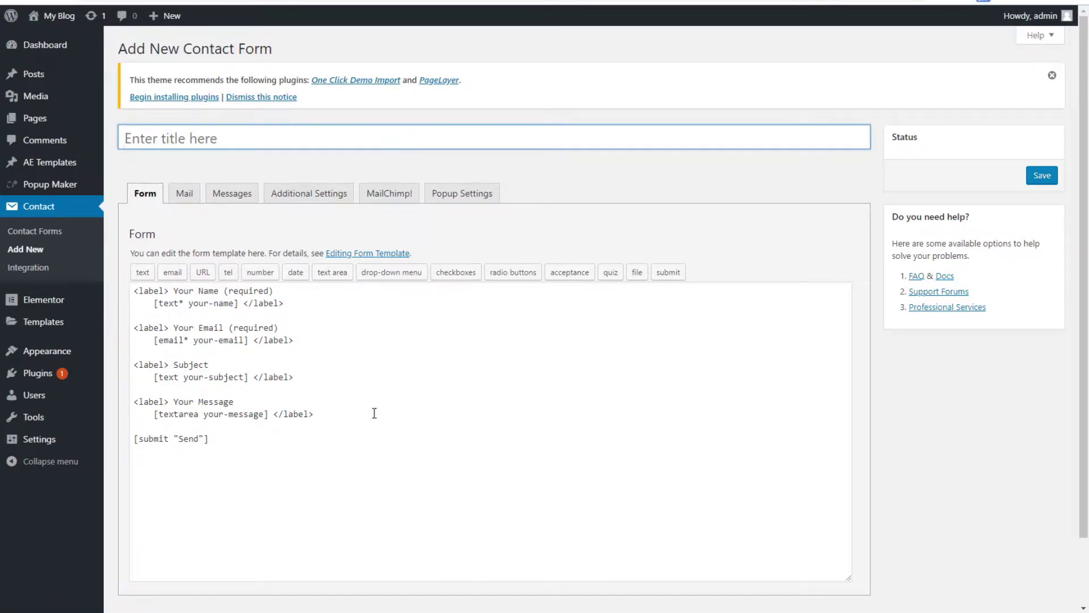
drag(221, 442, 268, 430)
click(291, 424)
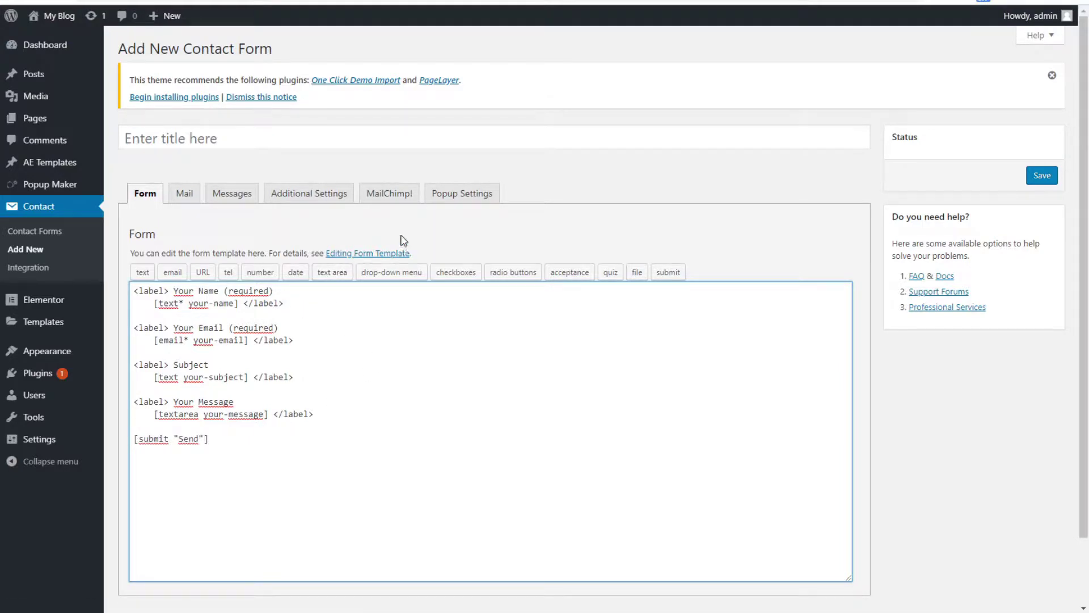
Step: Review the new form's MailChimp! panel, then try leaving for the Contact Forms list
click(388, 195)
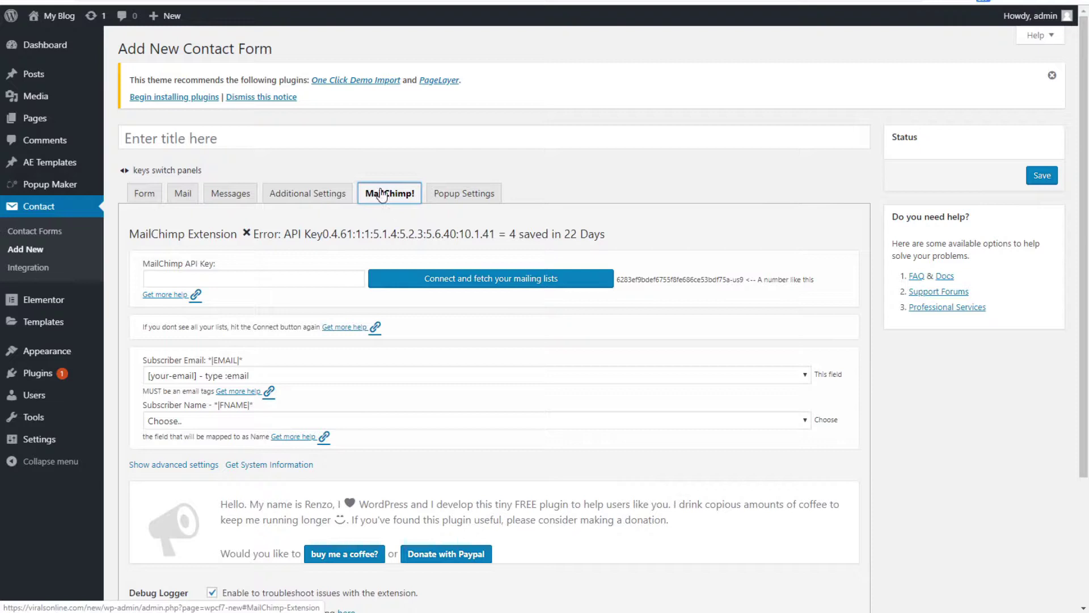
click(149, 198)
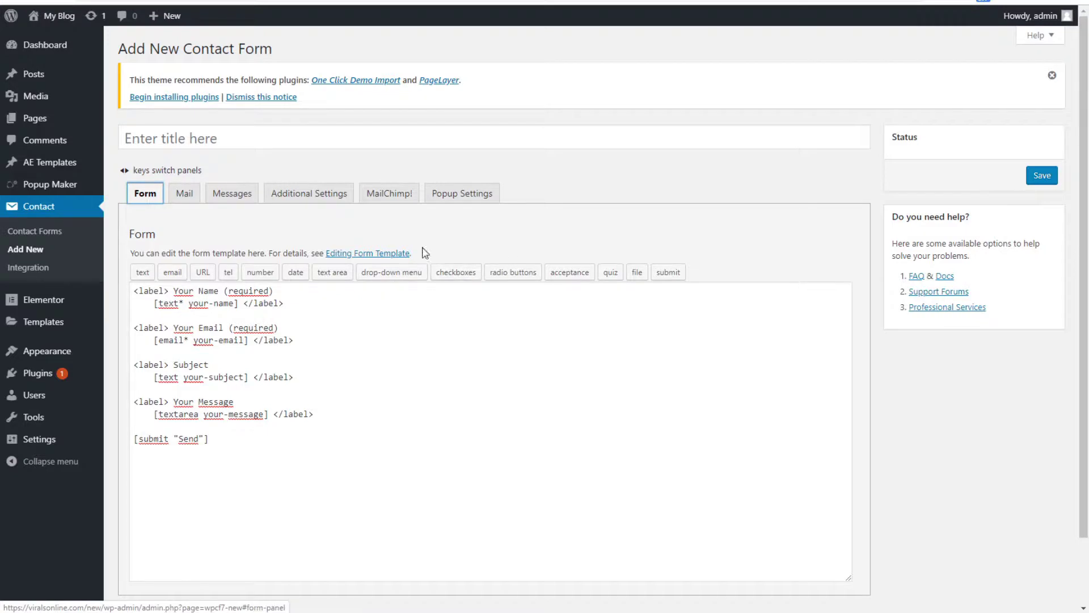
click(203, 143)
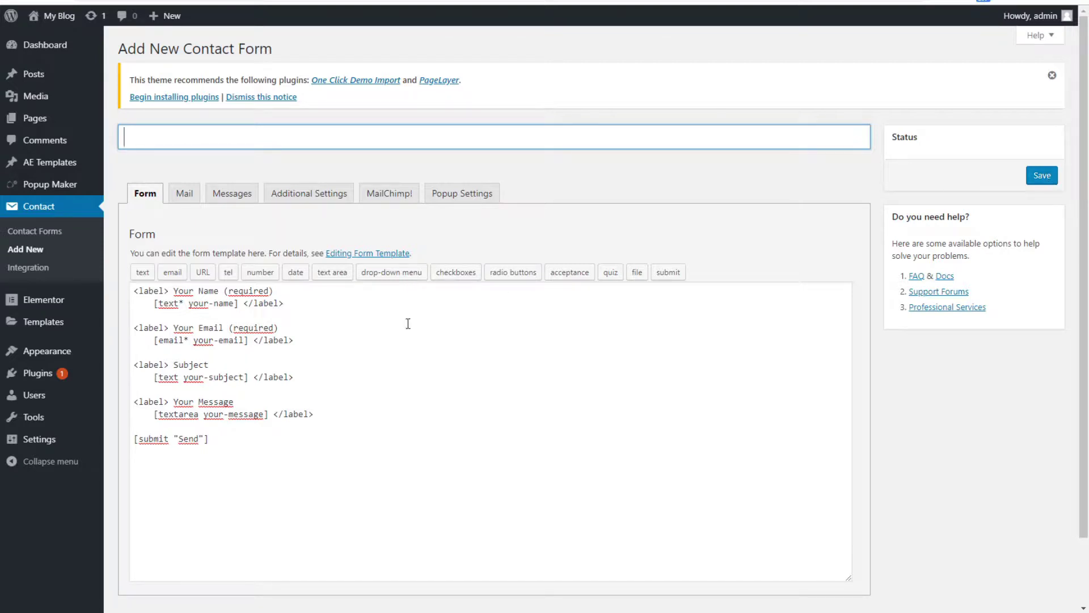
click(38, 206)
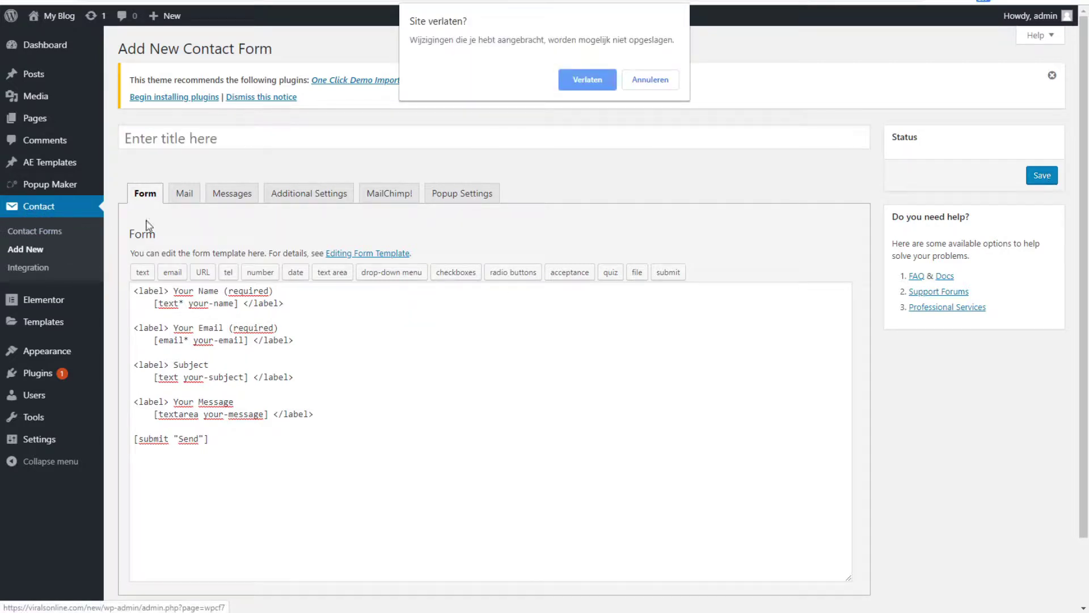
Step: Discard the unsaved new form and open Pupup form's template for editing
click(588, 81)
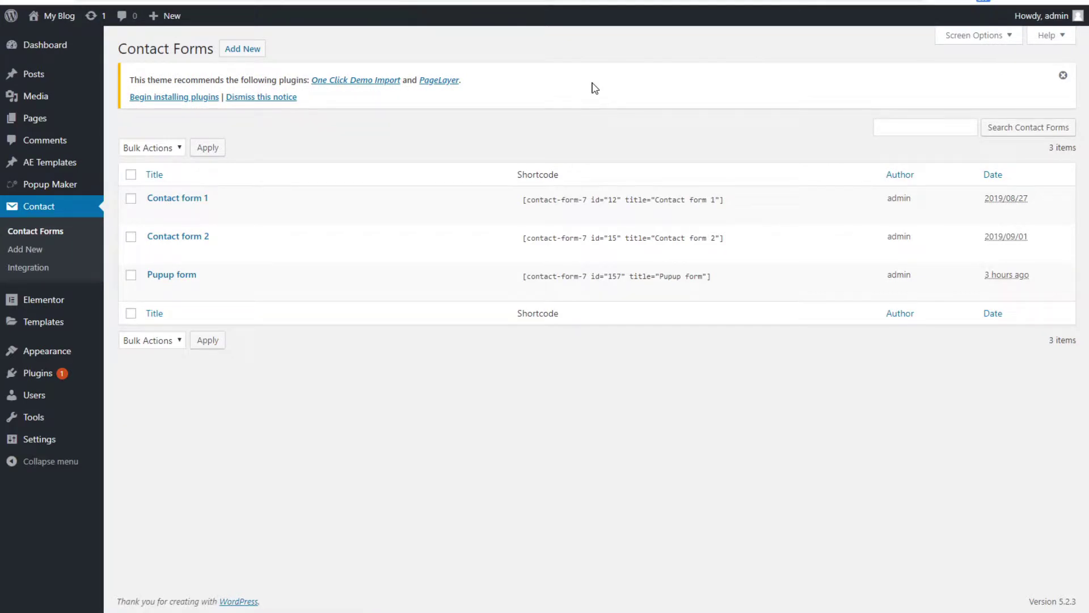
click(183, 275)
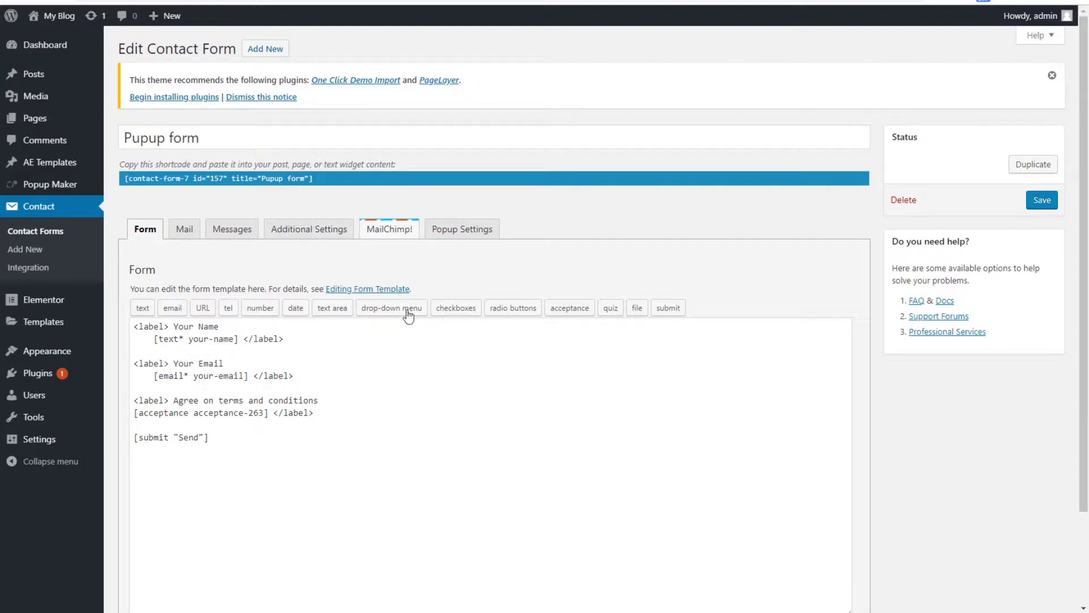
drag(234, 441, 135, 326)
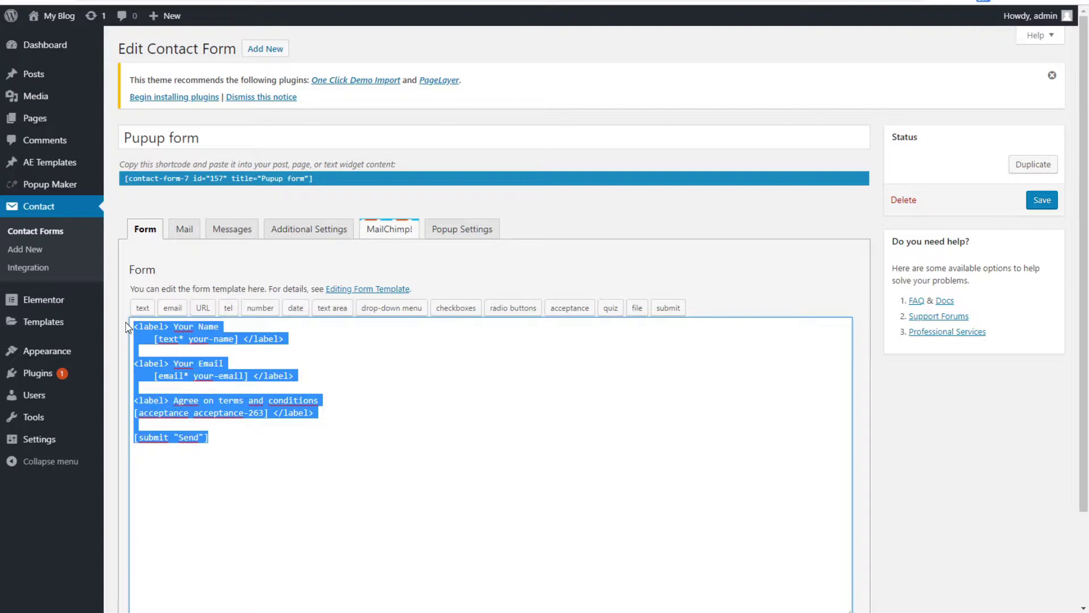
click(245, 436)
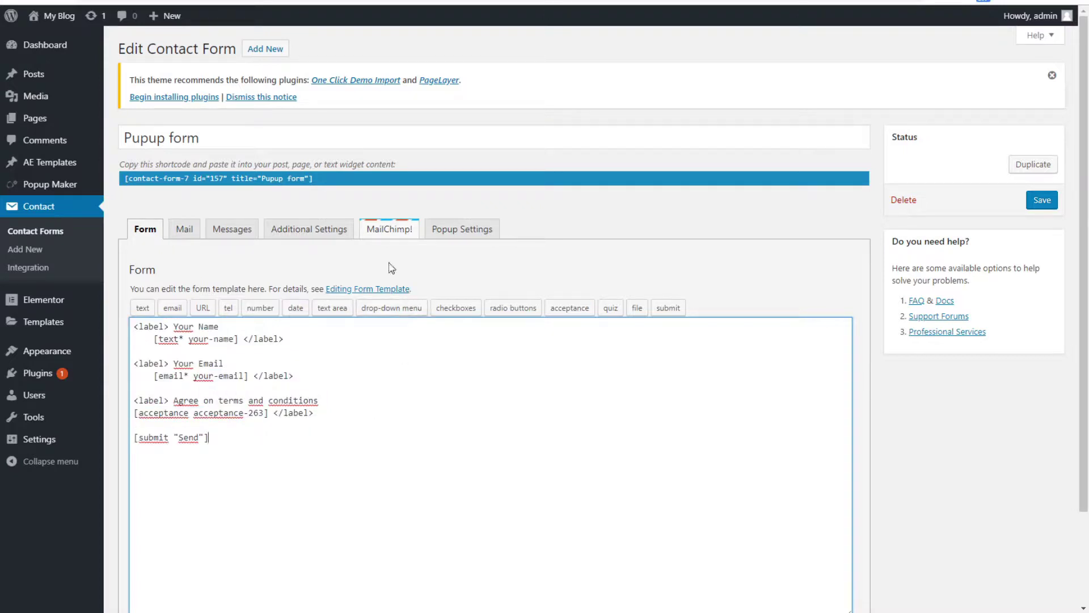
Step: Open the Pupup form's MailChimp! settings and select the blank MailChimp API Key field
click(382, 233)
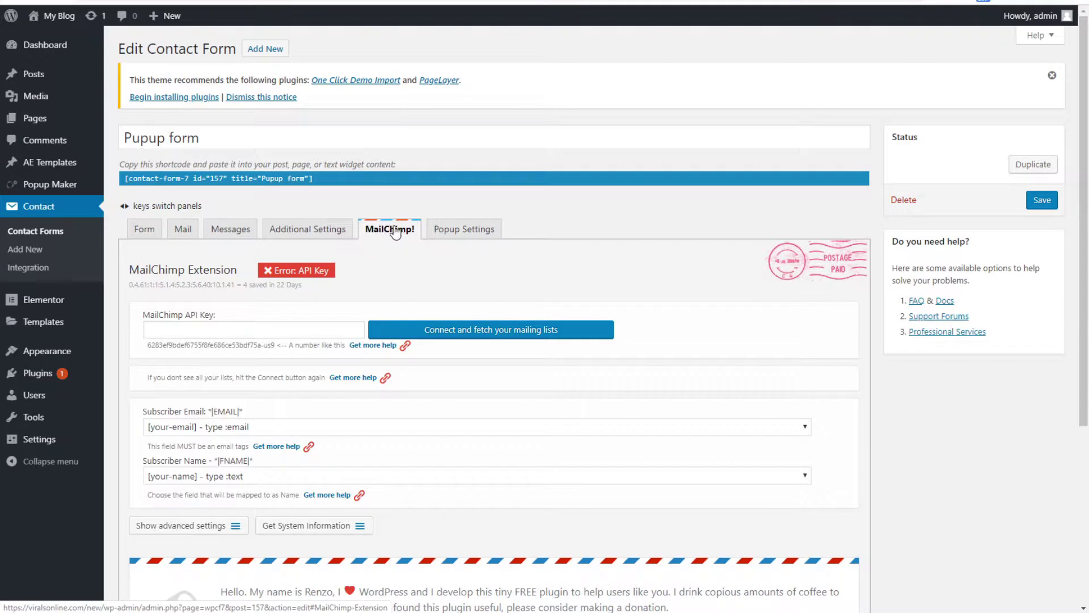
click(183, 330)
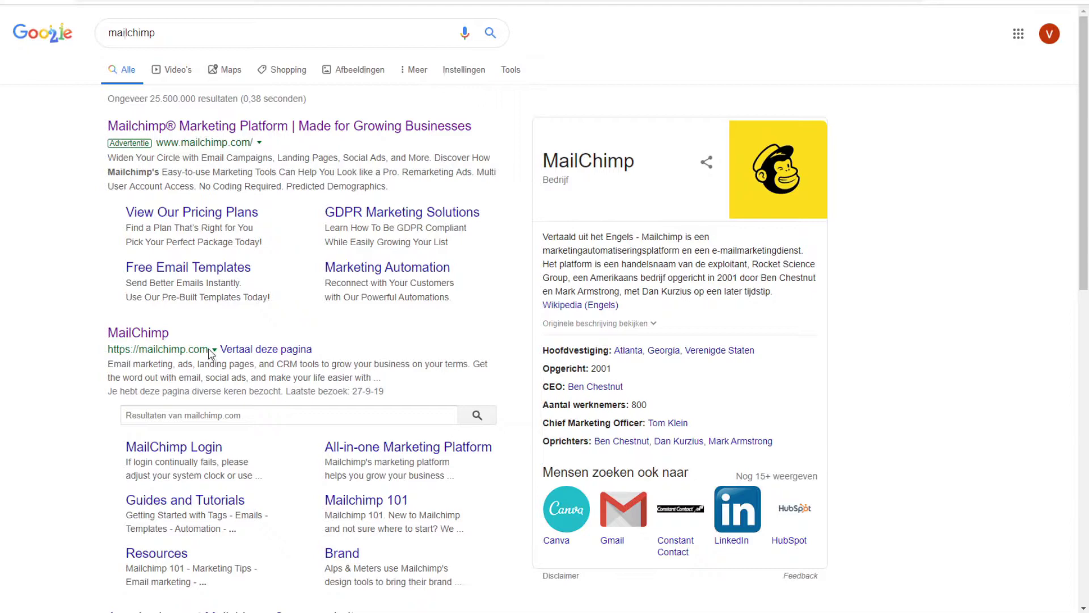
Step: Open the Mailchimp website from the Google results for 'mailchimp'
click(138, 32)
double_click(138, 33)
click(139, 318)
click(141, 340)
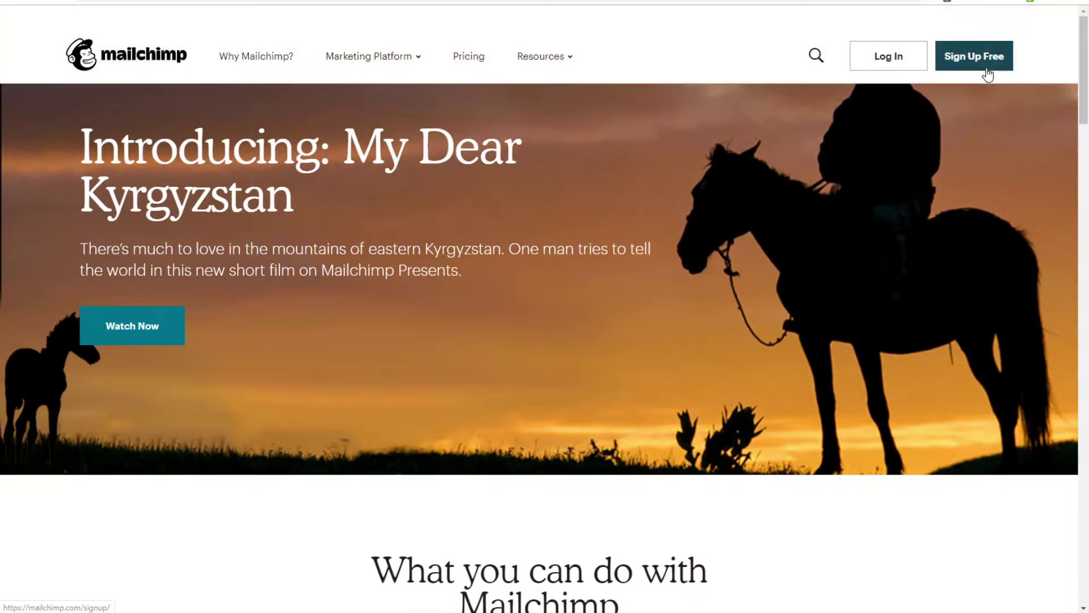
Step: Log in to Mailchimp and open the Audience page showing 0 contacts
click(892, 57)
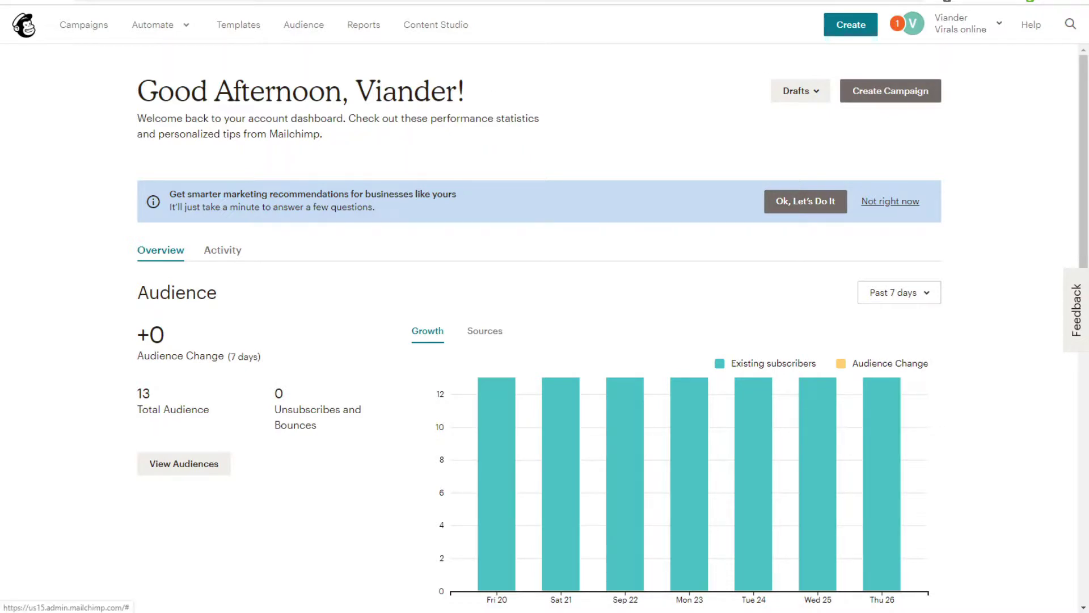
click(321, 30)
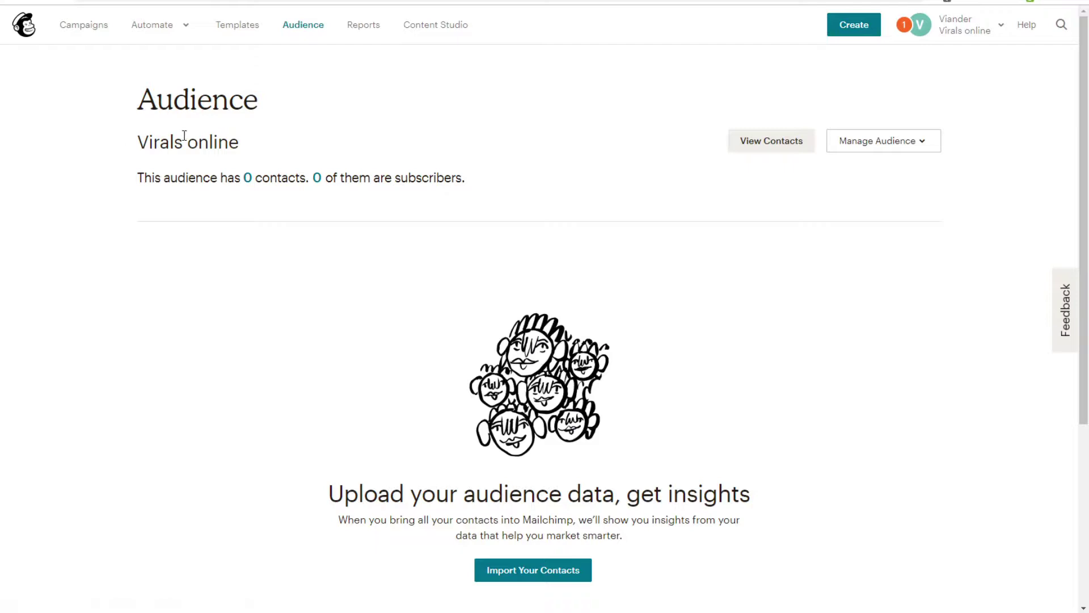
Step: Look over the Audience page, which holds 0 contacts and 0 subscribers
drag(142, 139, 272, 154)
click(264, 148)
scroll(806, 169, down, 1)
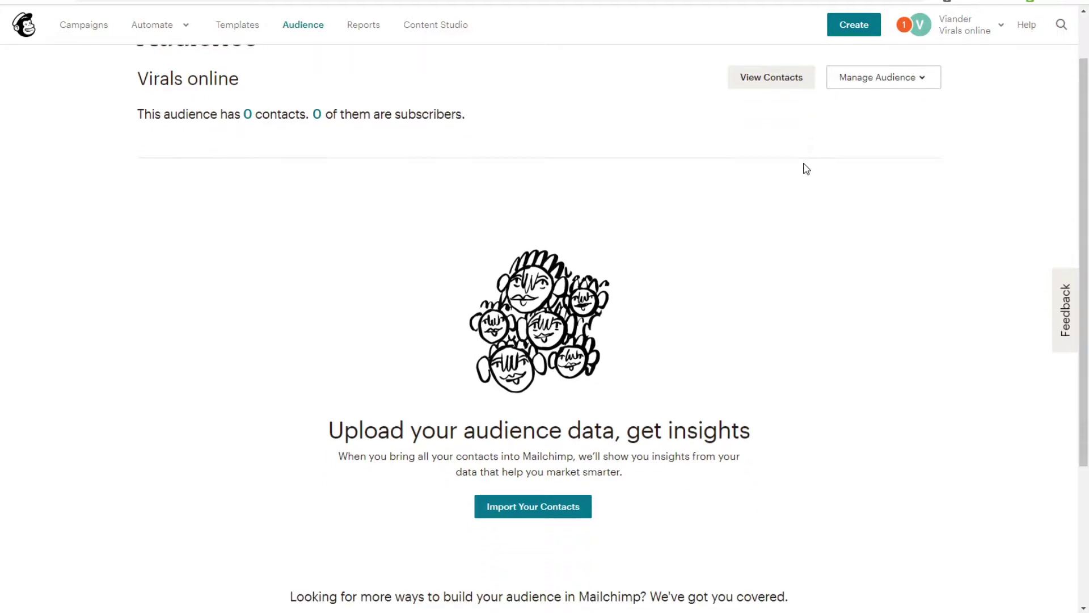
scroll(807, 169, up, 1)
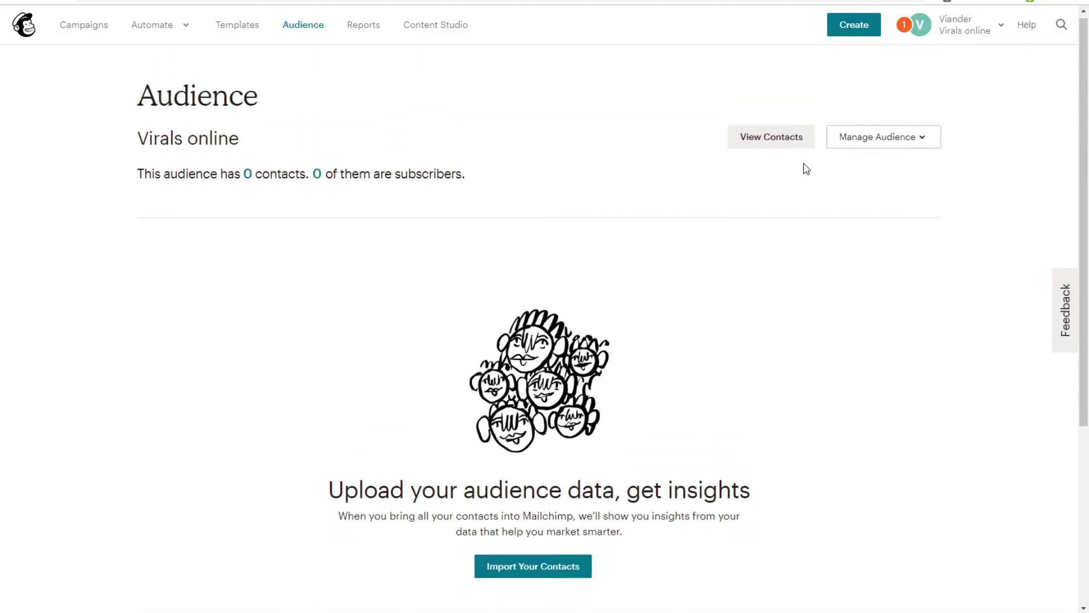
scroll(807, 169, down, 4)
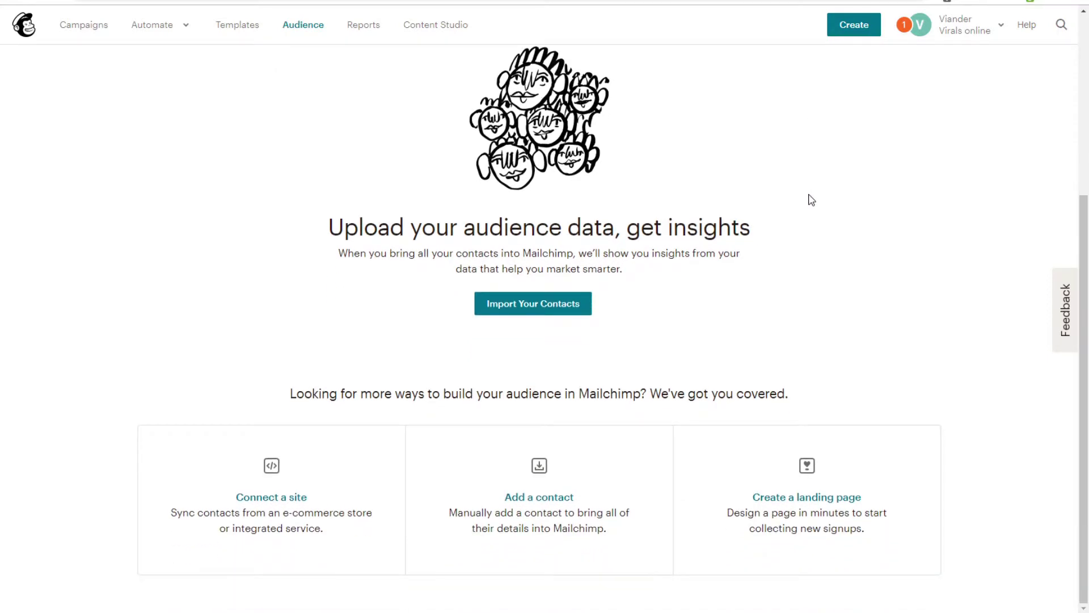
scroll(812, 200, up, 4)
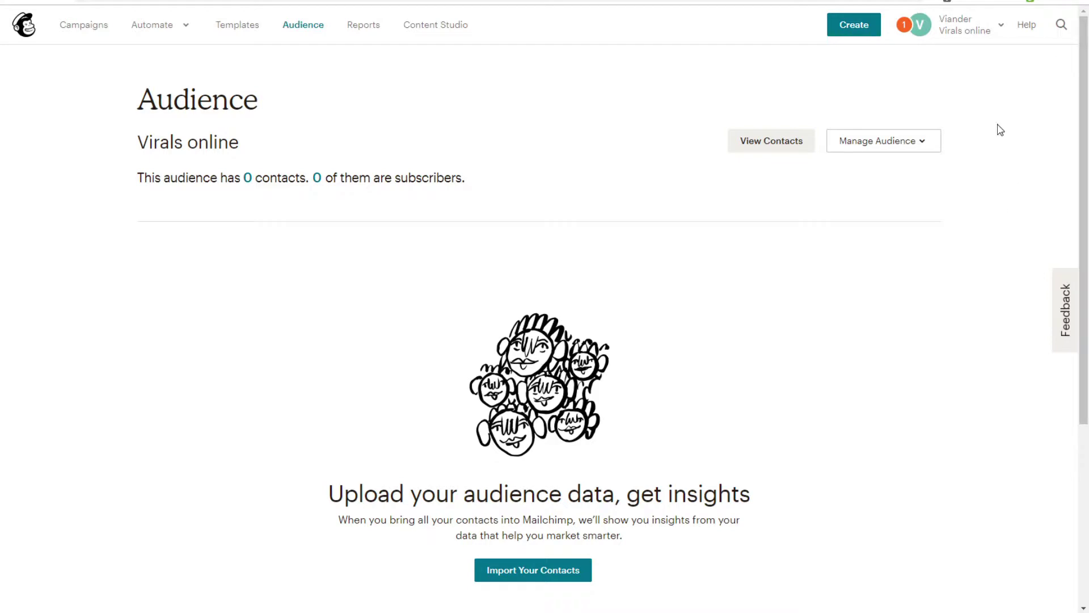
Step: Open the account overview showing the Free plan with 0 of 2,000 contacts used
click(999, 27)
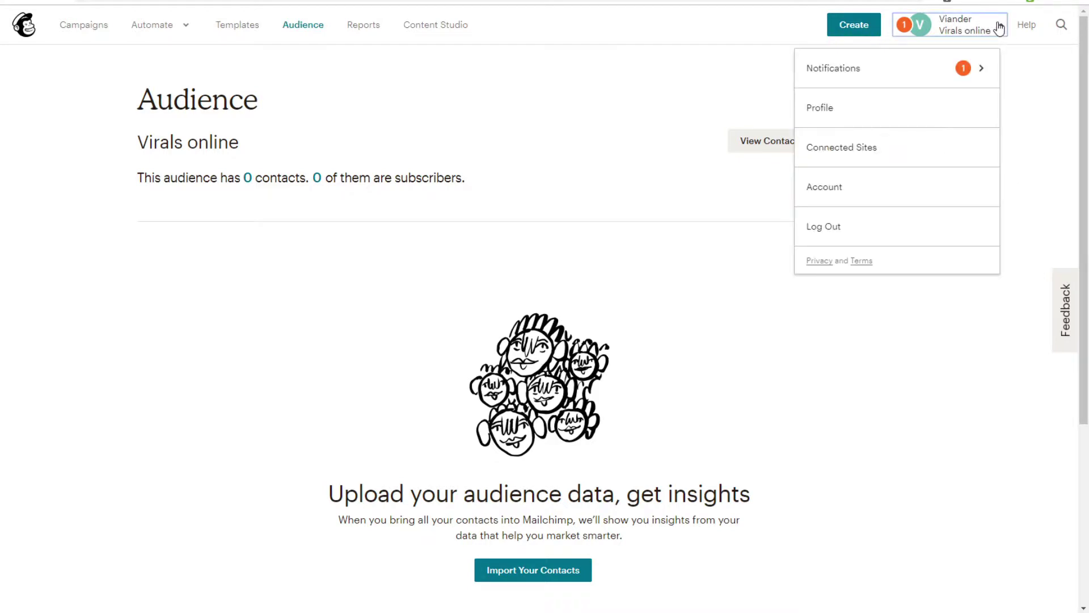
click(838, 193)
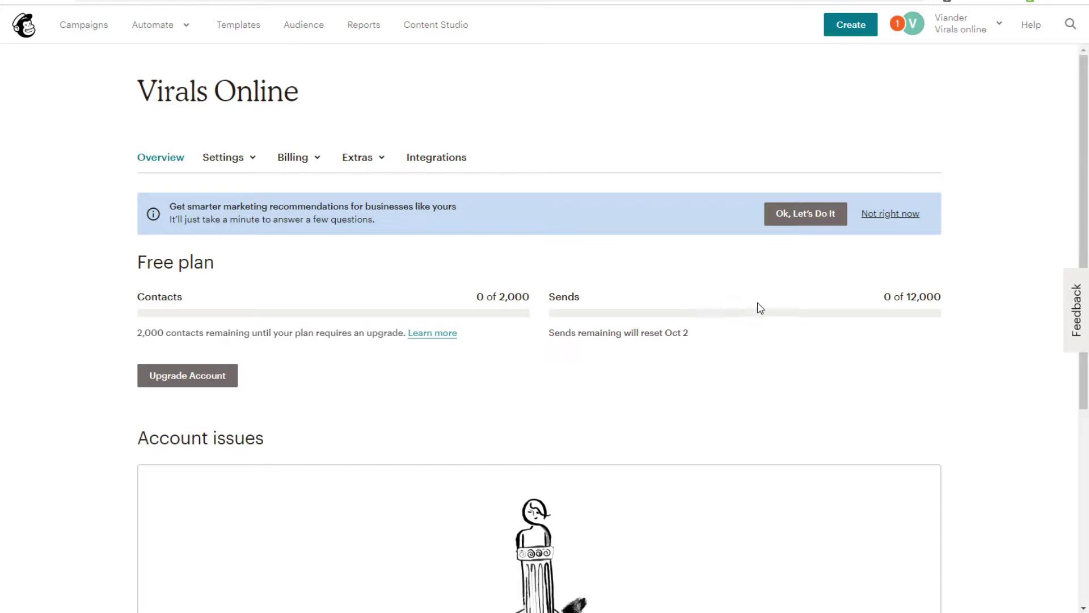
Step: Go to Extras > API keys and copy the account's existing API key
click(356, 159)
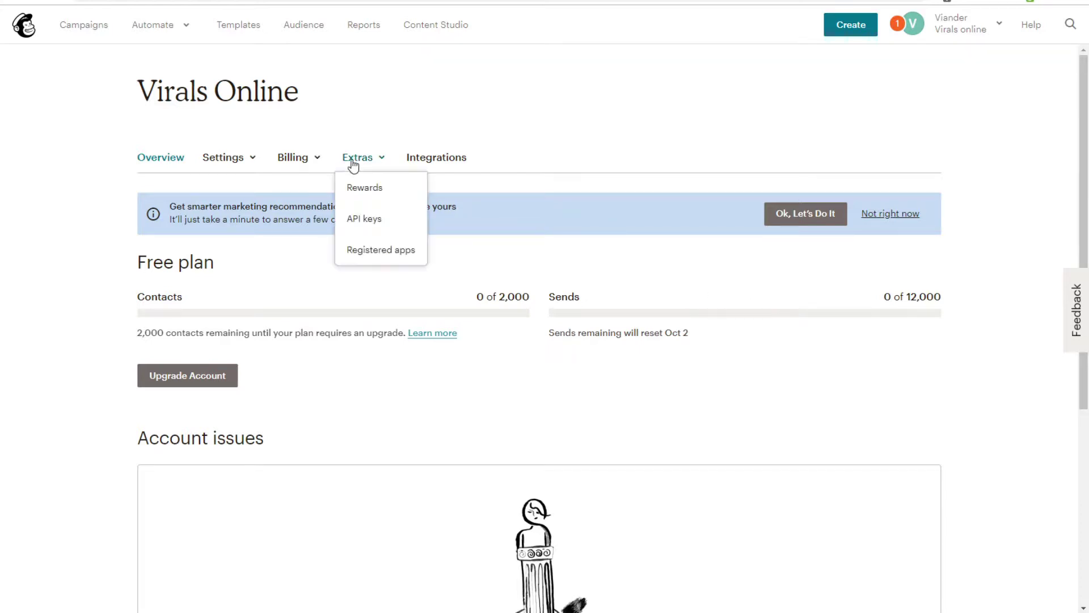
click(369, 220)
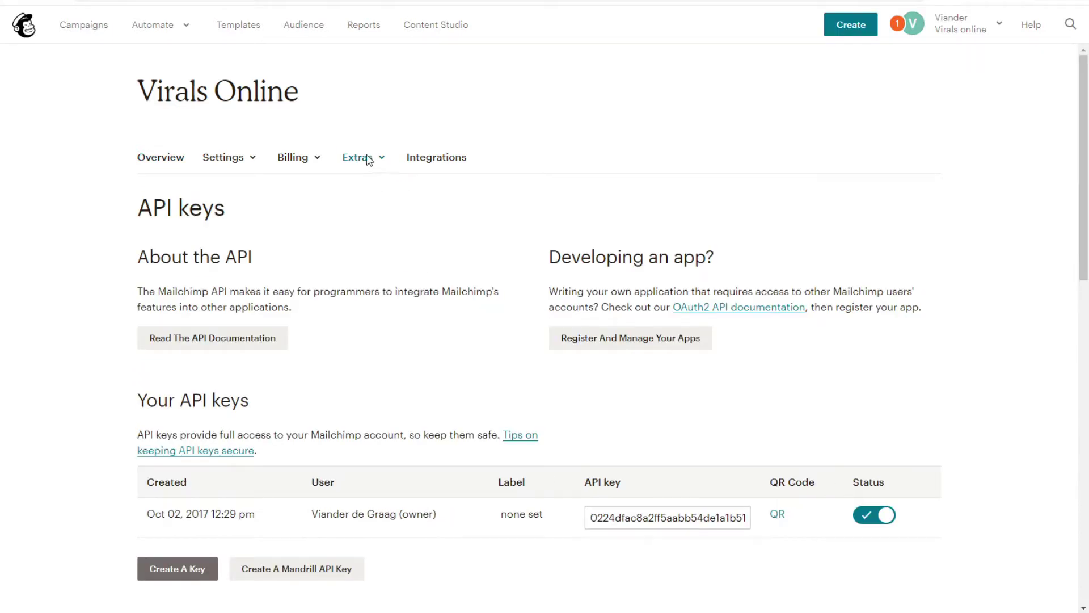
scroll(353, 374, down, 2)
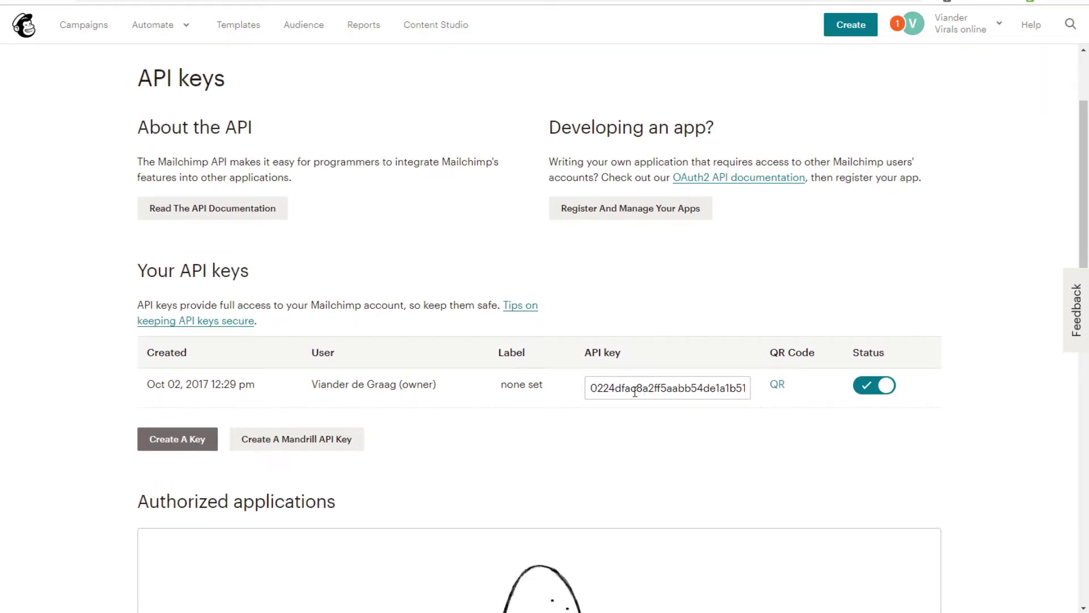
click(618, 388)
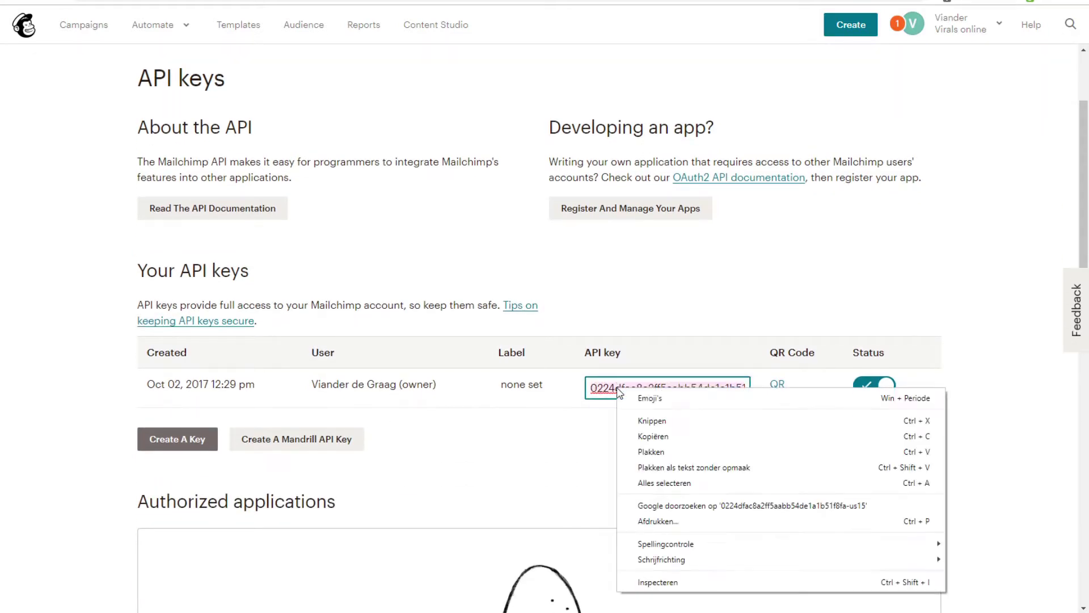
click(660, 437)
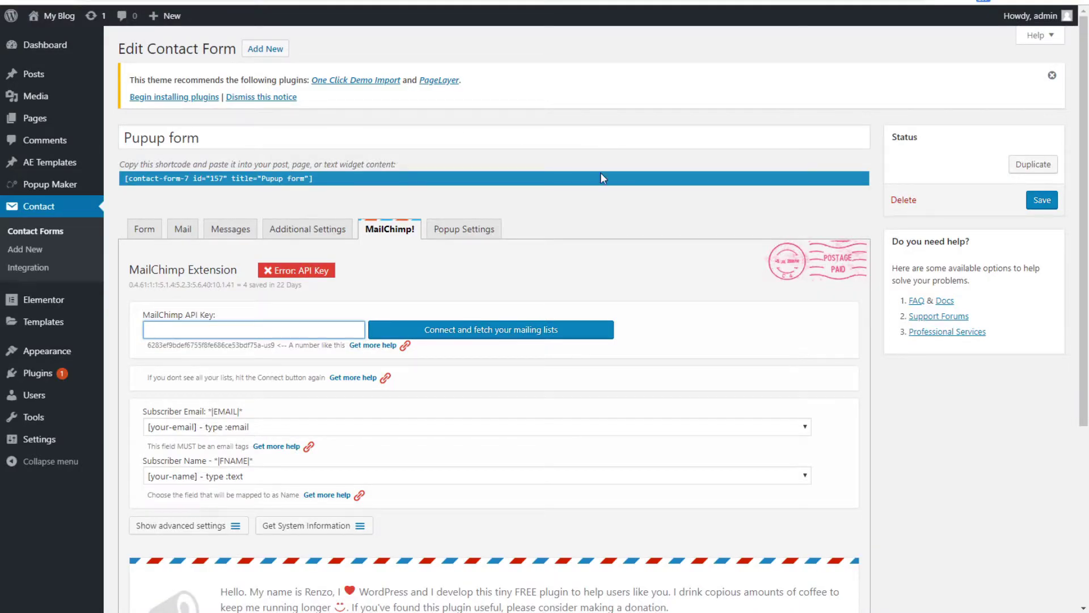
Step: Paste the copied Mailchimp API key into the Pupup form's API Key field and fetch its mailing lists
click(200, 334)
right_click(194, 331)
click(232, 434)
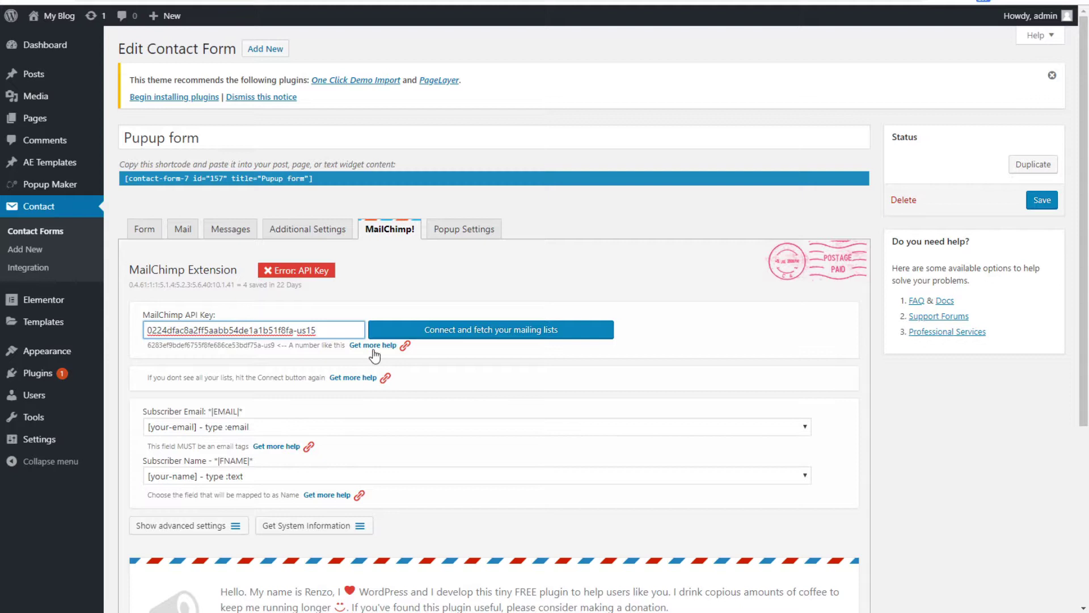
click(485, 334)
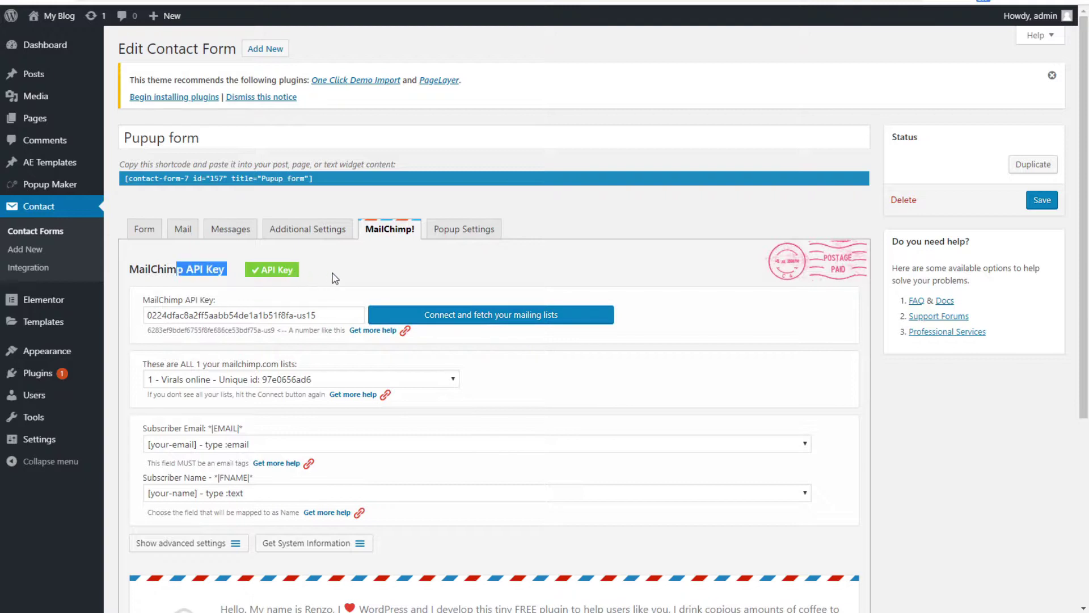
scroll(343, 355, down, 1)
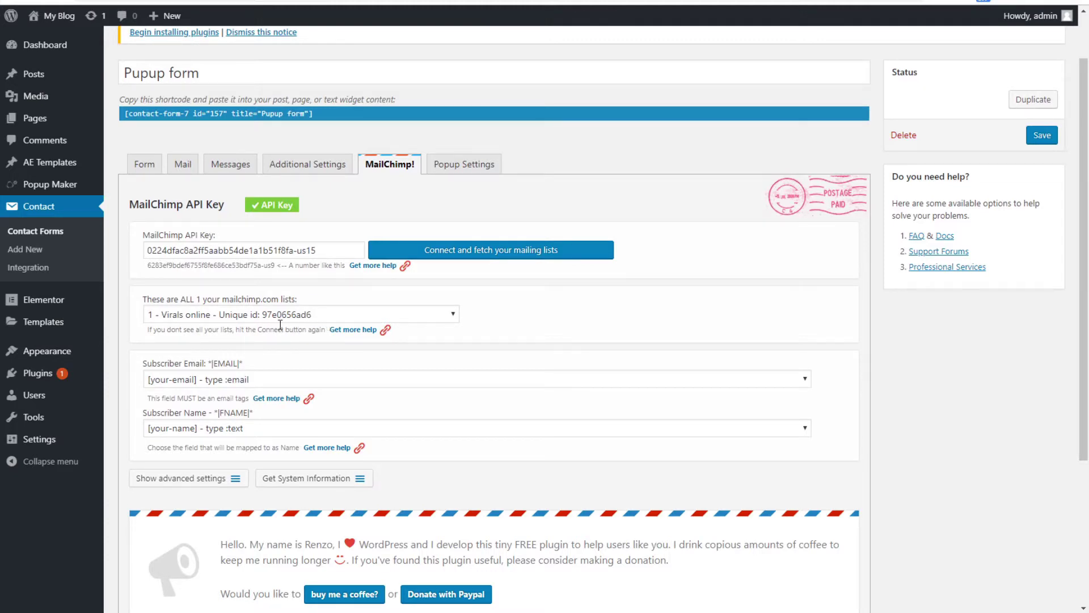
Step: Choose the '1 - Virals online' list and keep [your-email] as the Subscriber Email source
click(448, 315)
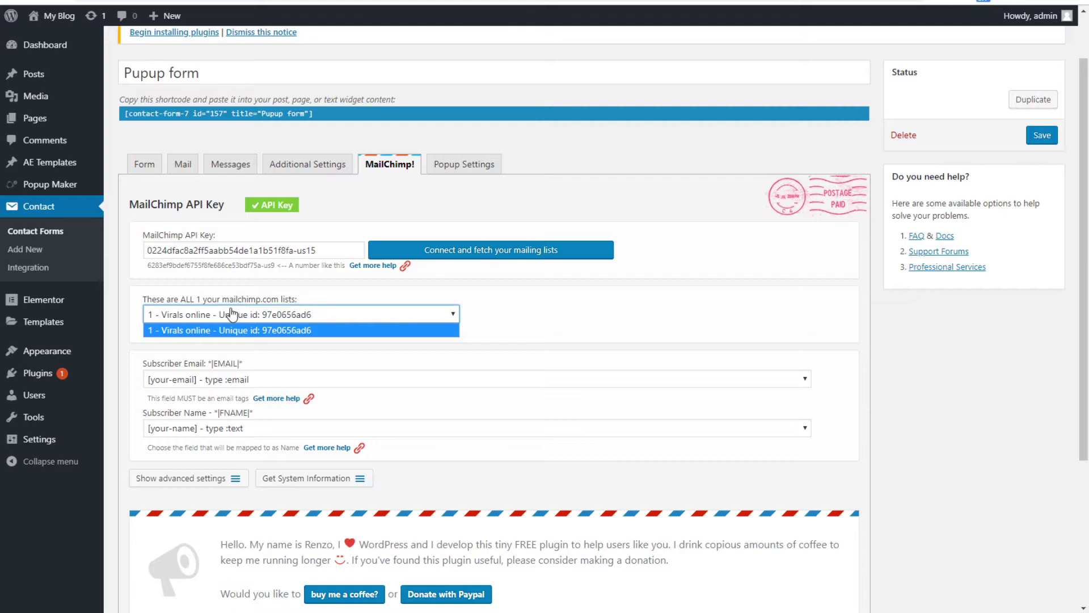
click(288, 329)
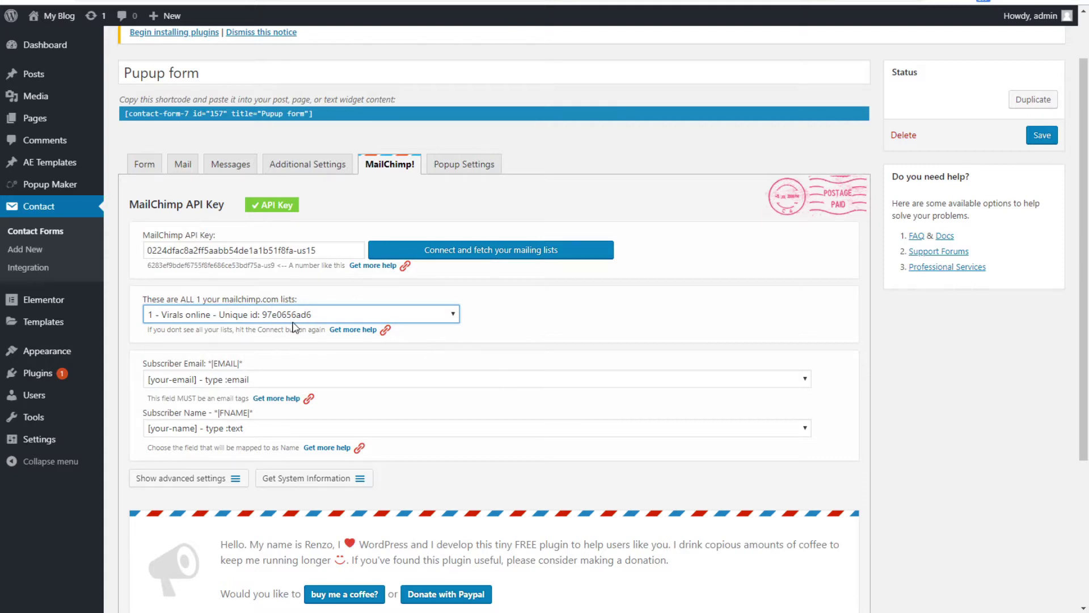
scroll(368, 372, down, 1)
scroll(370, 372, down, 1)
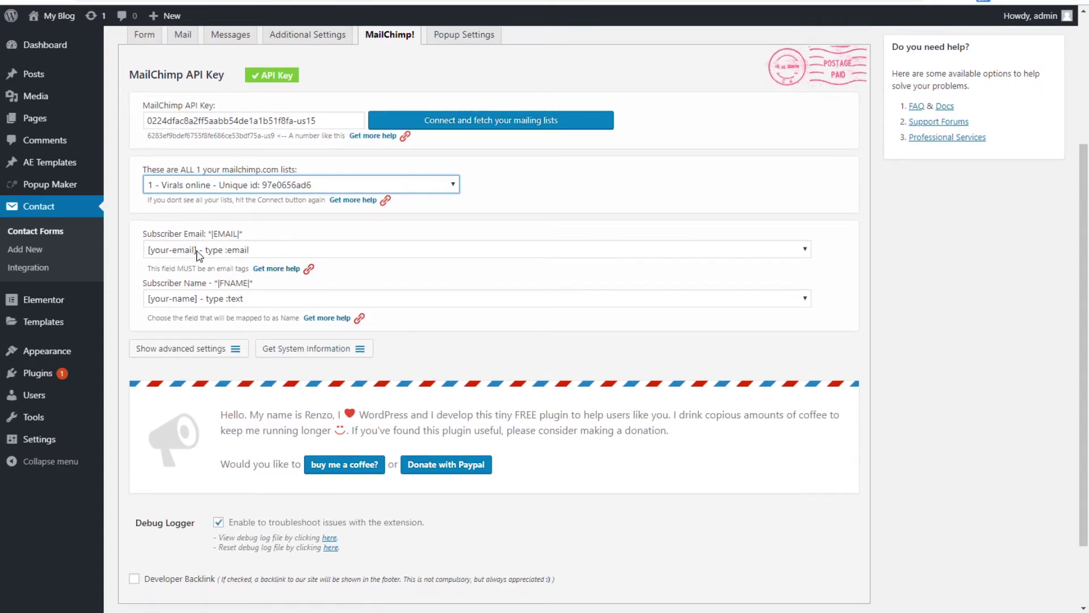
click(262, 252)
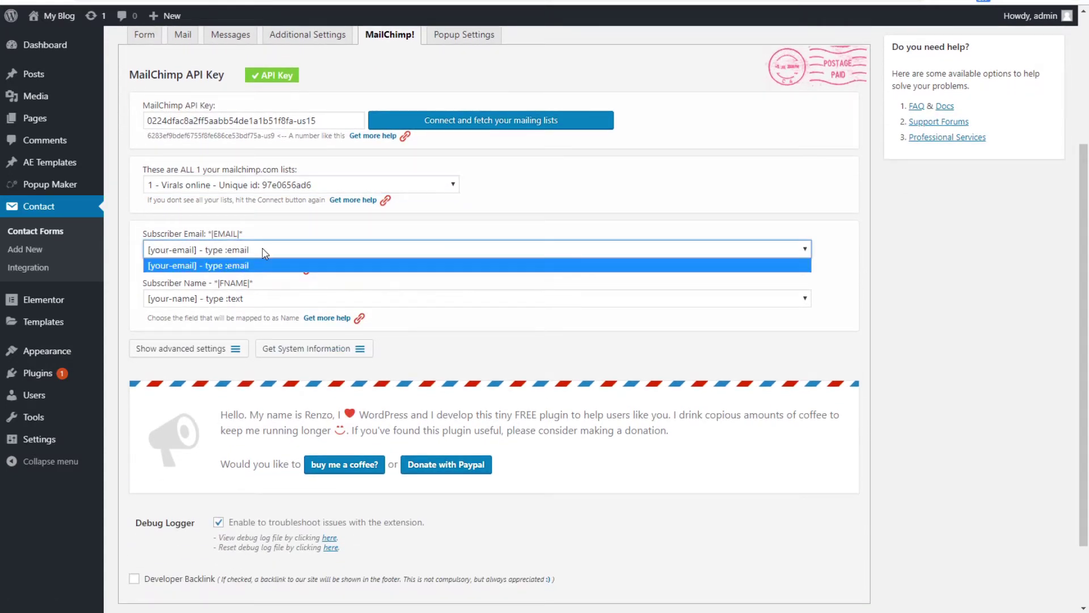
click(262, 253)
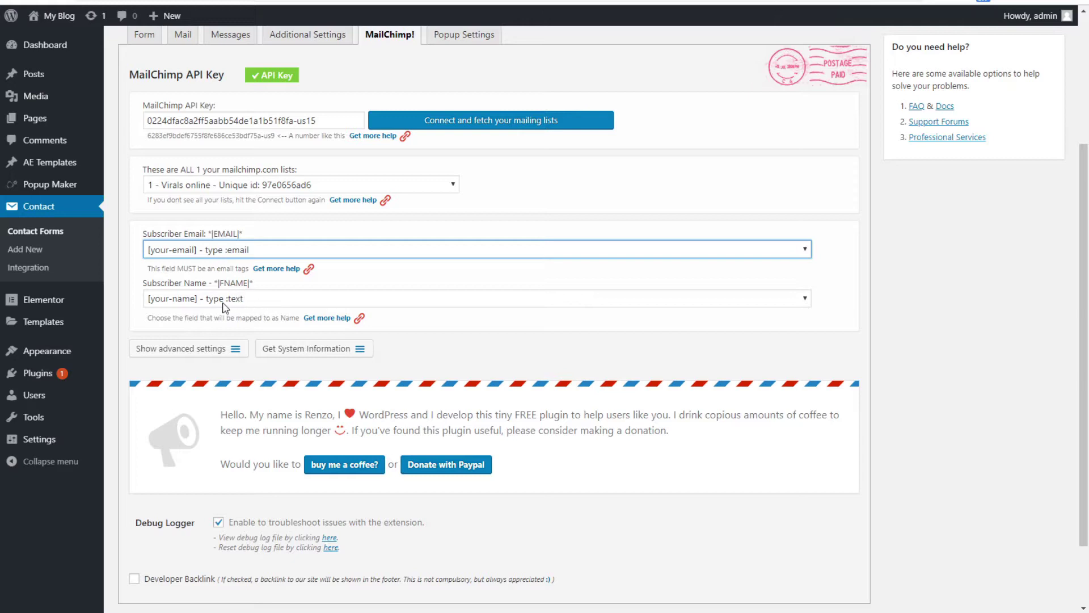
Step: Check the [your-name] and [your-email] tags in the Form template, then return to the MailChimp! settings
scroll(227, 293, up, 2)
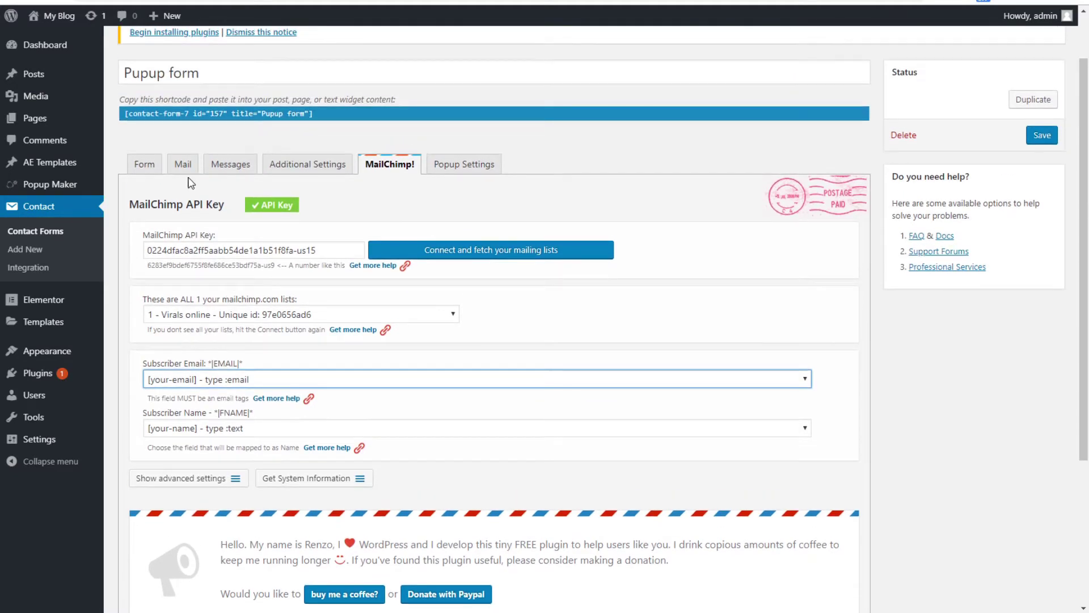
click(146, 166)
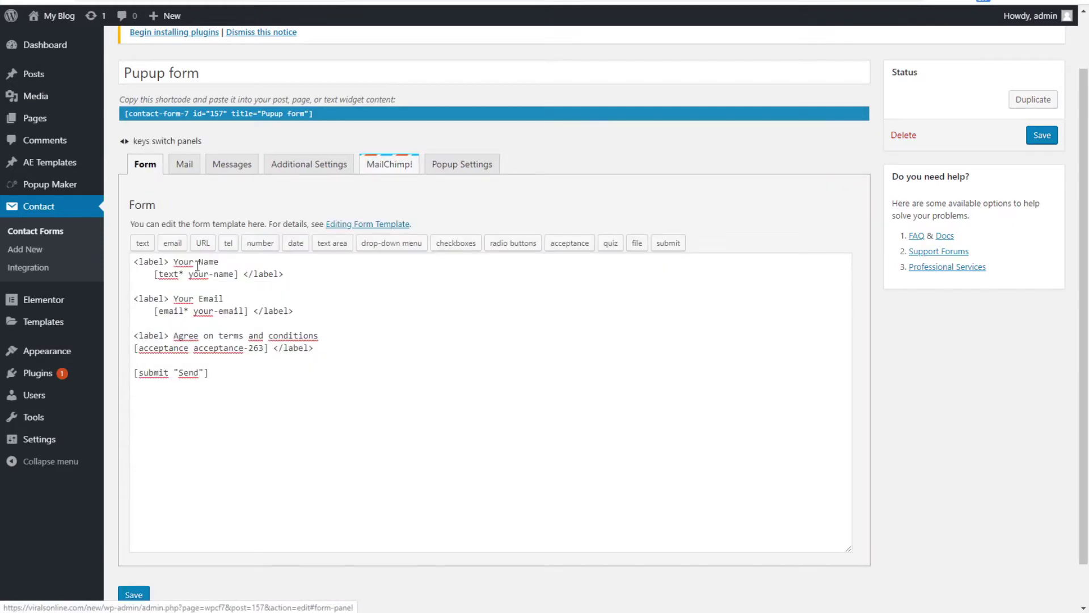
drag(197, 265, 239, 313)
click(215, 311)
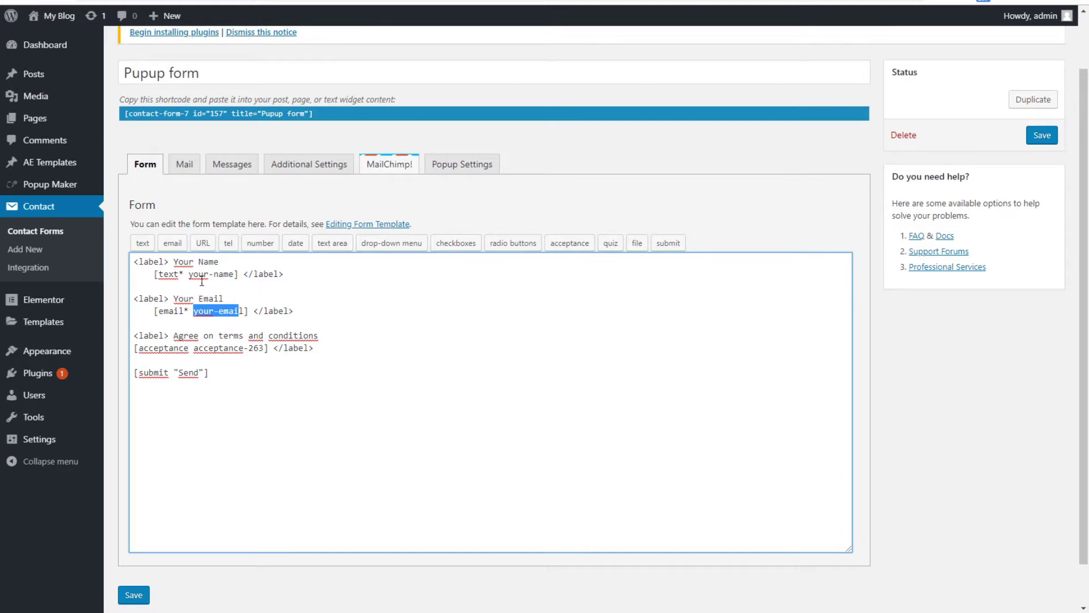
drag(192, 274, 217, 284)
click(235, 273)
click(395, 164)
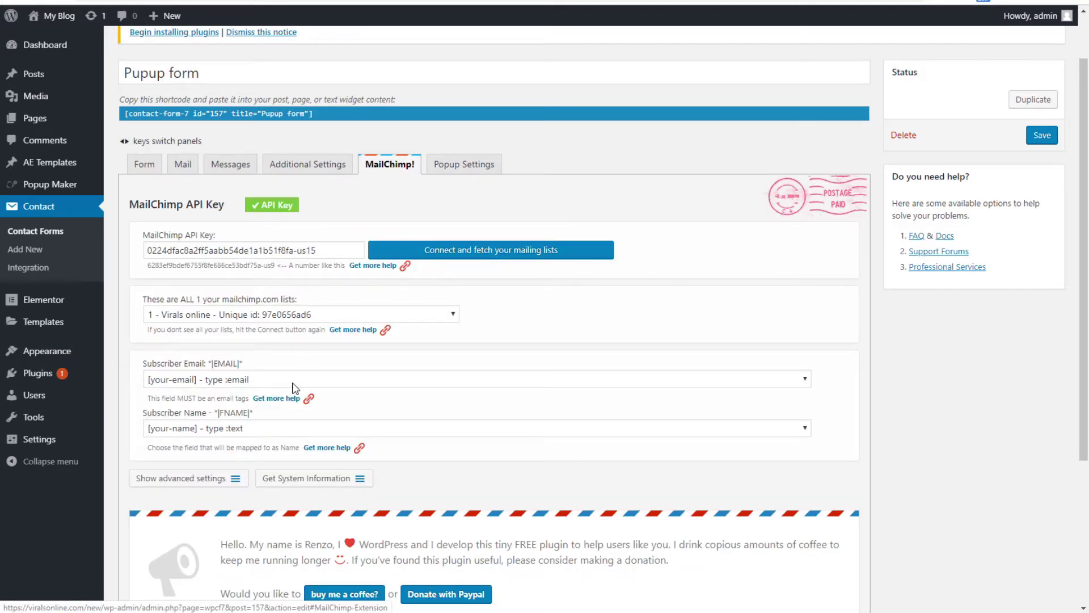
Step: Confirm [your-email] as the Subscriber Email mapping and save the Pupup contact form
click(239, 381)
click(244, 397)
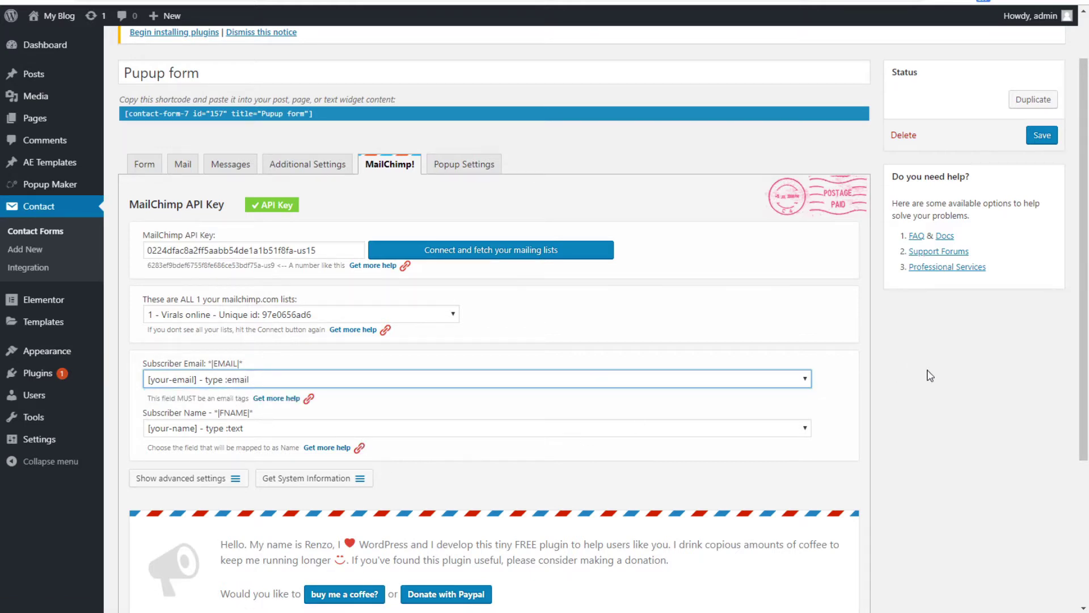
scroll(930, 375, down, 2)
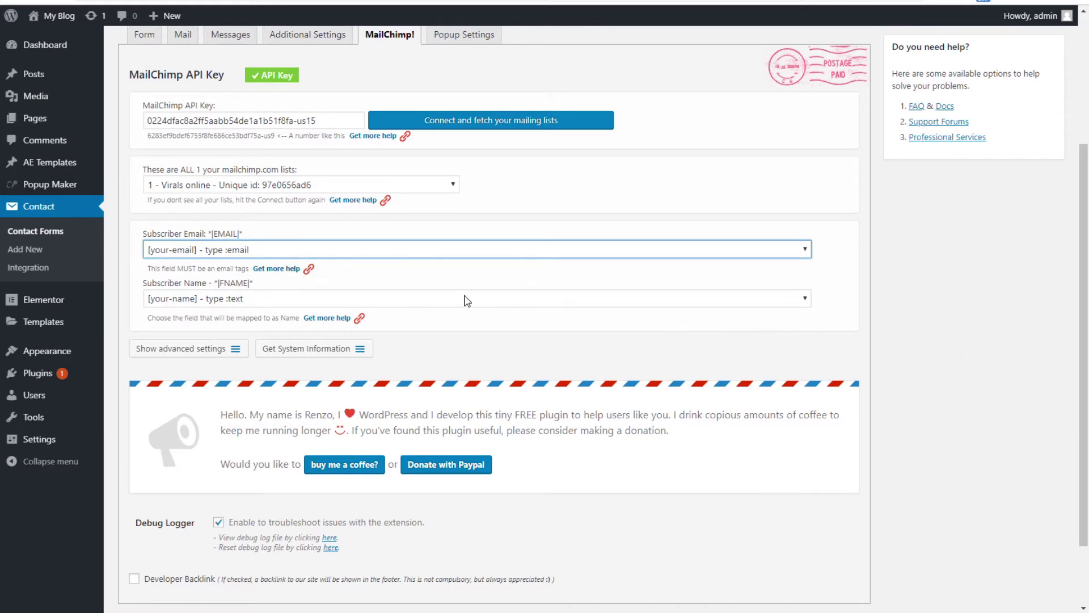
scroll(1040, 451, down, 2)
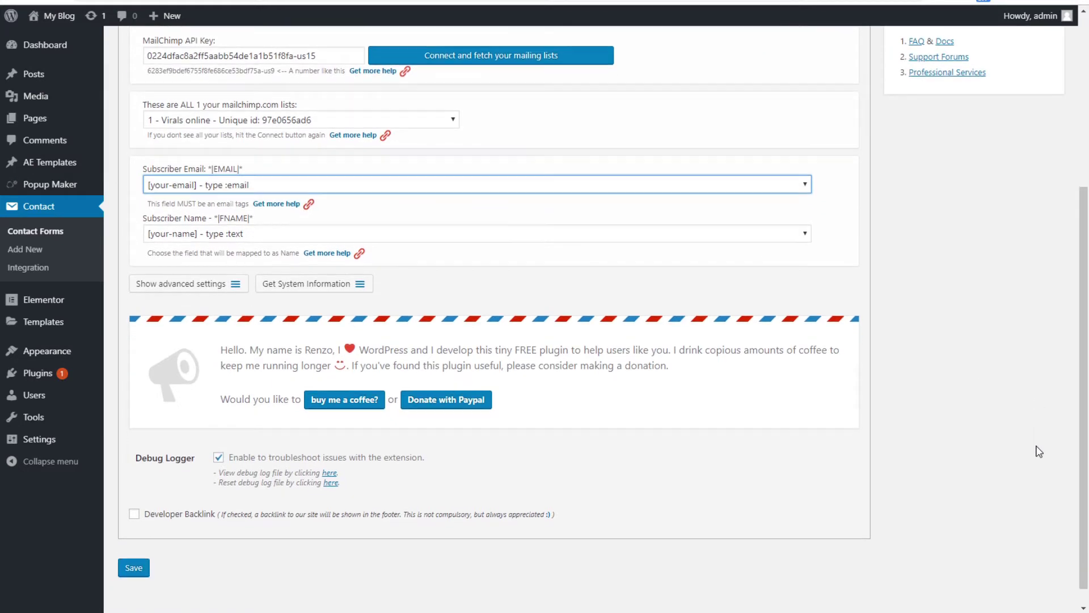
click(135, 548)
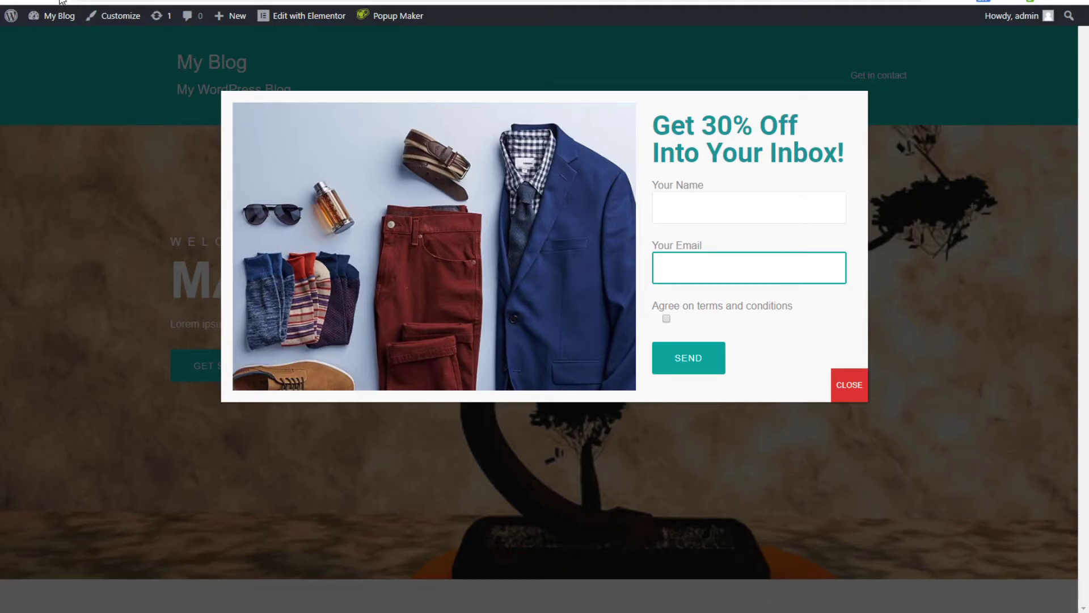
Step: Reload the site and send the popup with an autofilled test name and e-mail, terms accepted
click(61, 1)
click(696, 213)
click(700, 238)
click(695, 270)
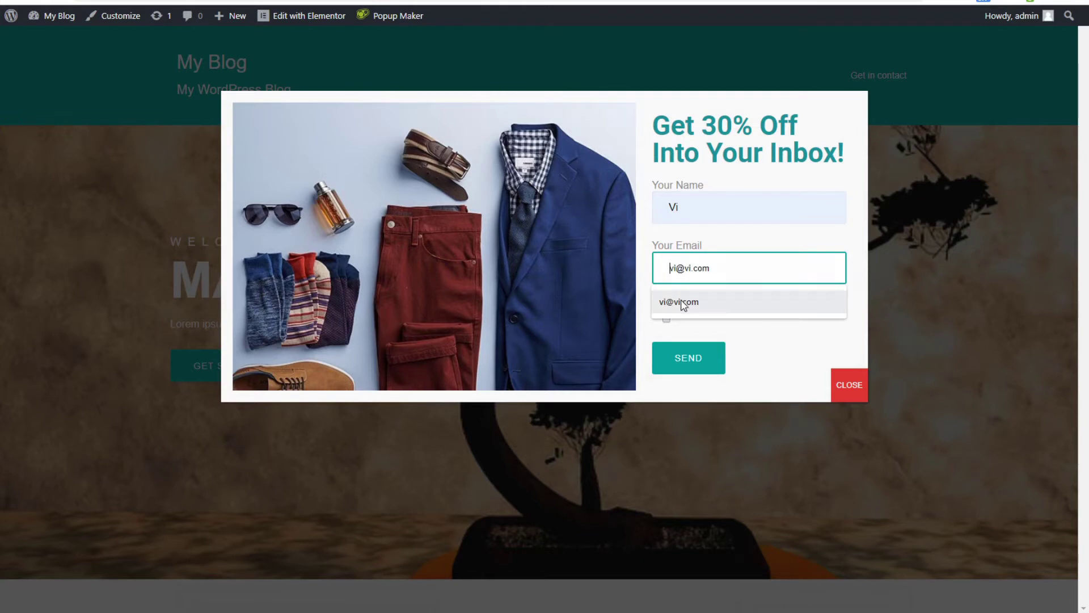
click(685, 304)
click(666, 319)
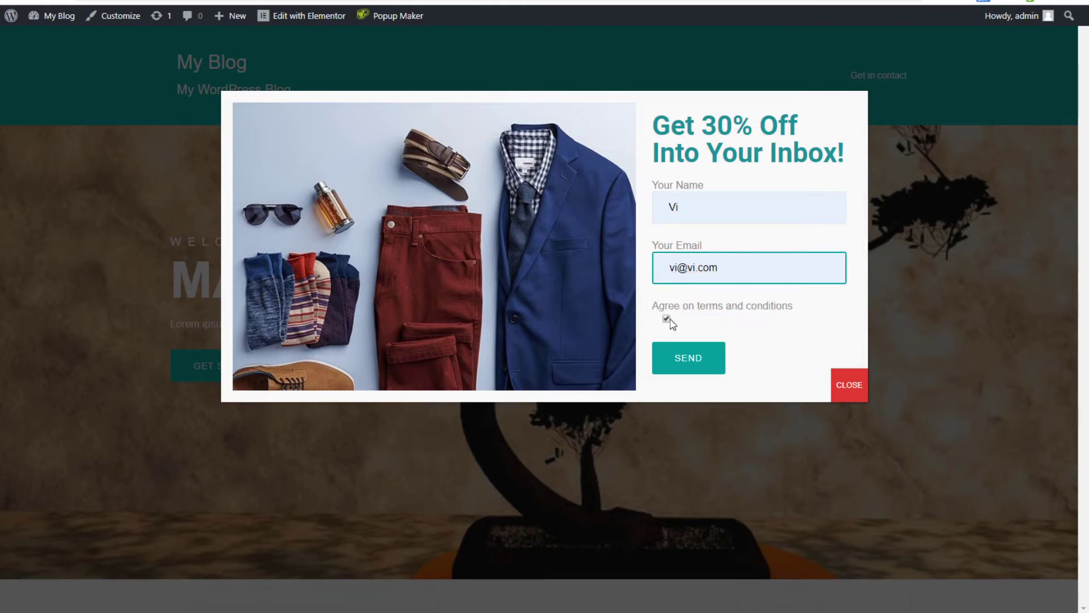
click(704, 370)
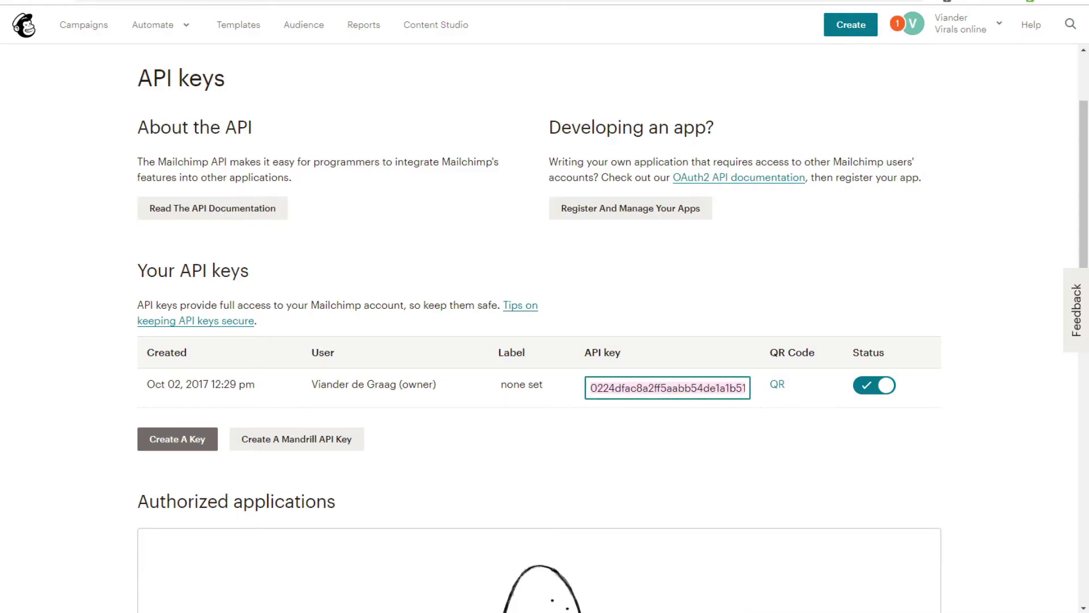
Step: Open Mailchimp's Audience overview and highlight the line reporting 1 contact, 1 subscriber
click(397, 150)
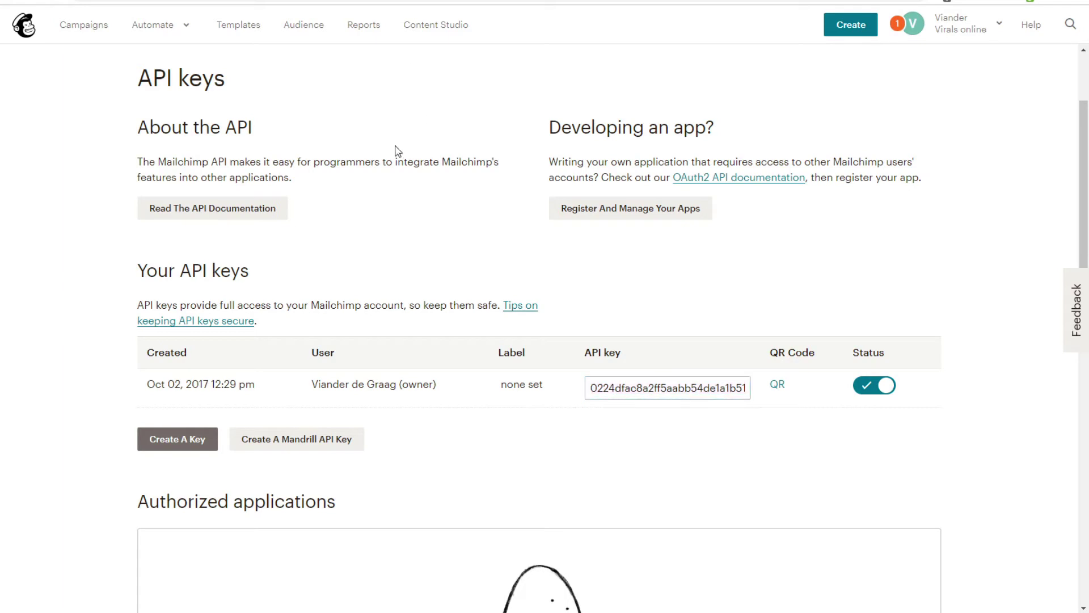
click(299, 27)
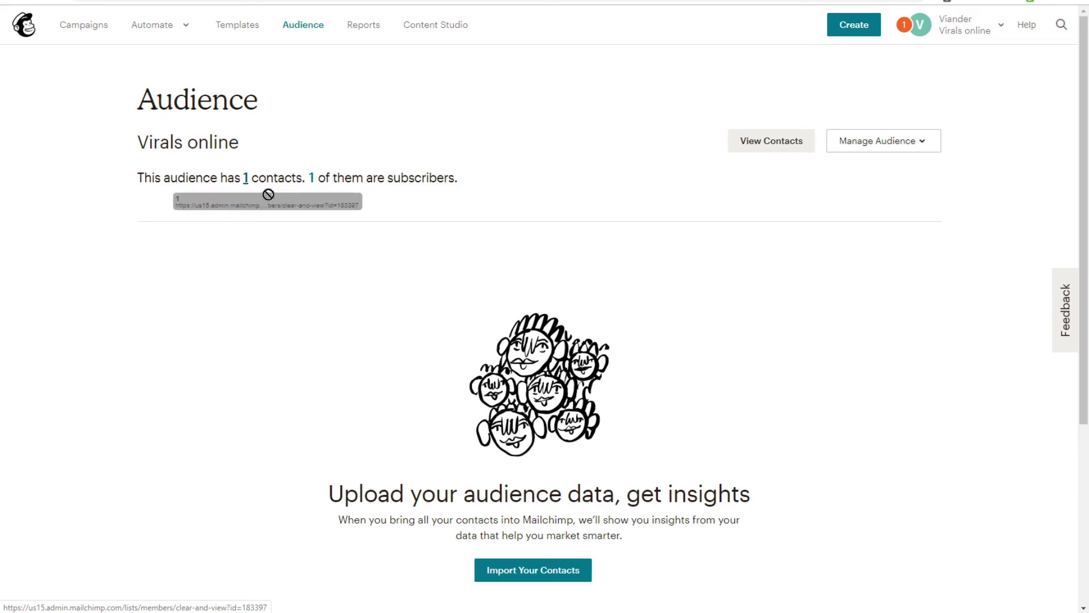
drag(443, 183, 164, 183)
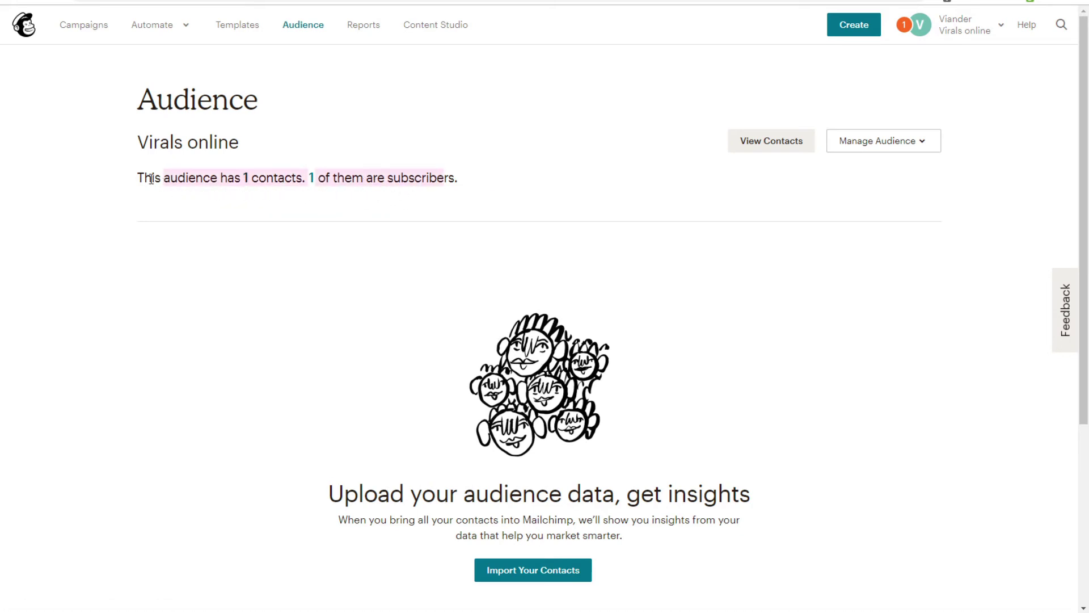
click(145, 177)
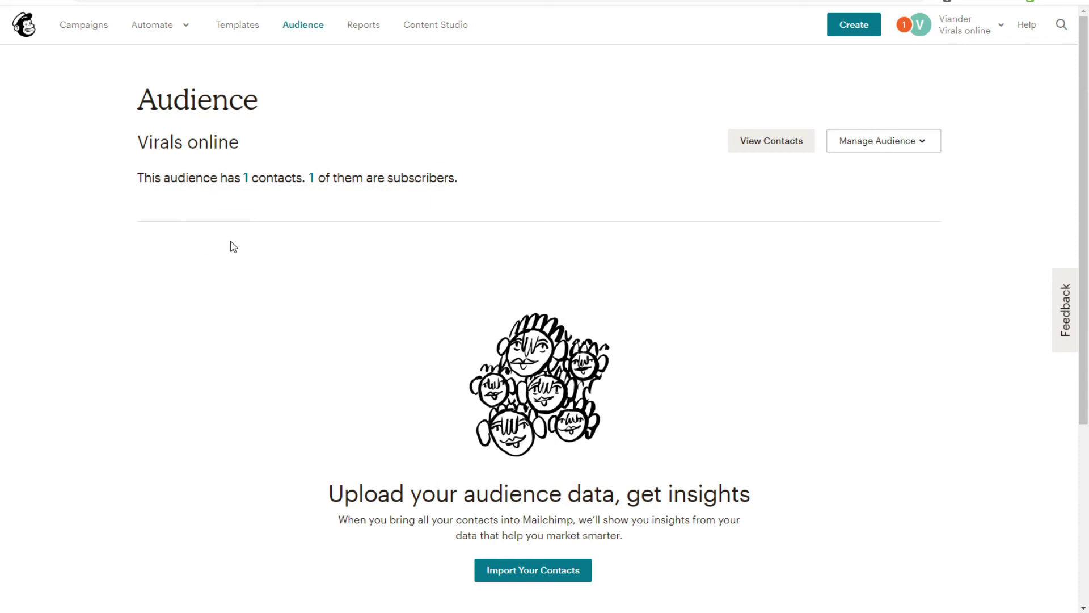